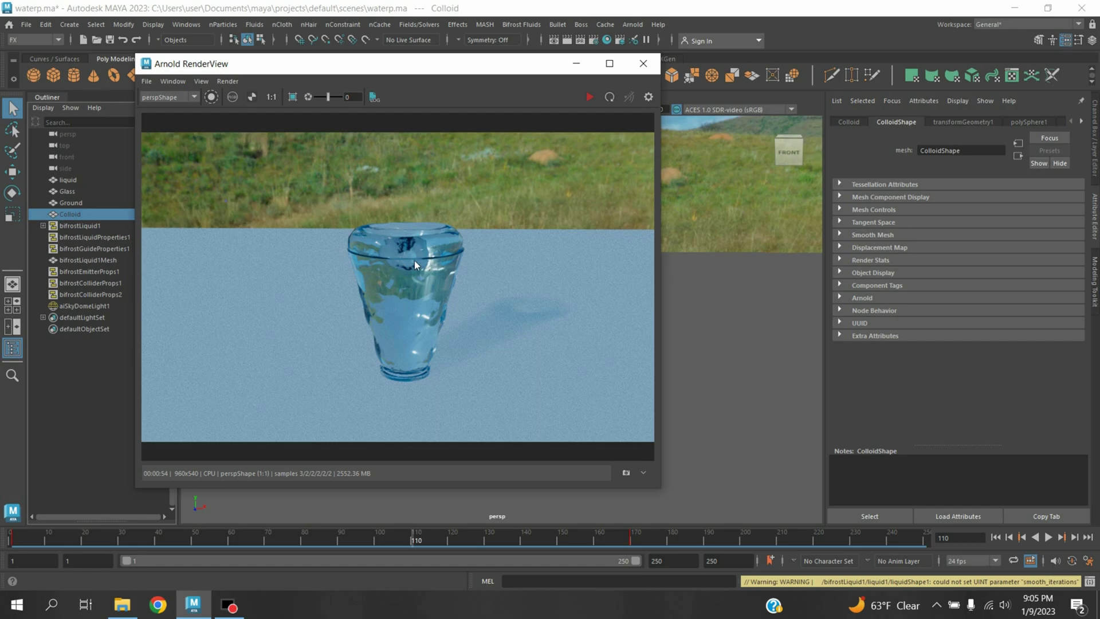
Close the Arnold RenderView window showing the finished glass render.
{"action": "left_click", "coordinate": [644, 63]}
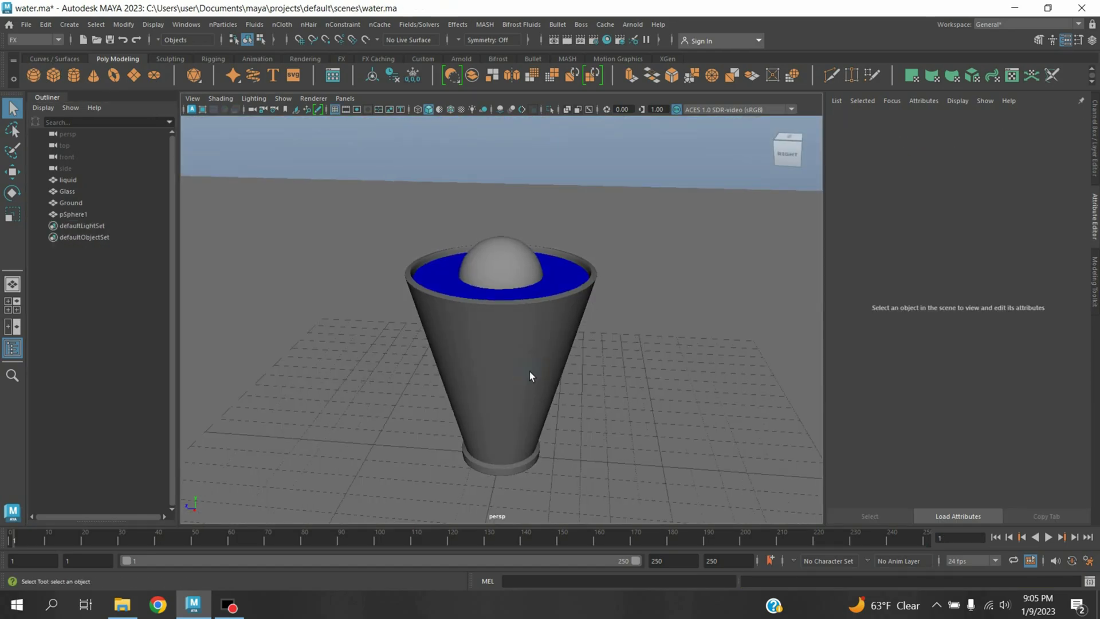
Inspect the glass and liquid from several angles, then hide the glass.
{"action": "left_click", "coordinate": [525, 366]}
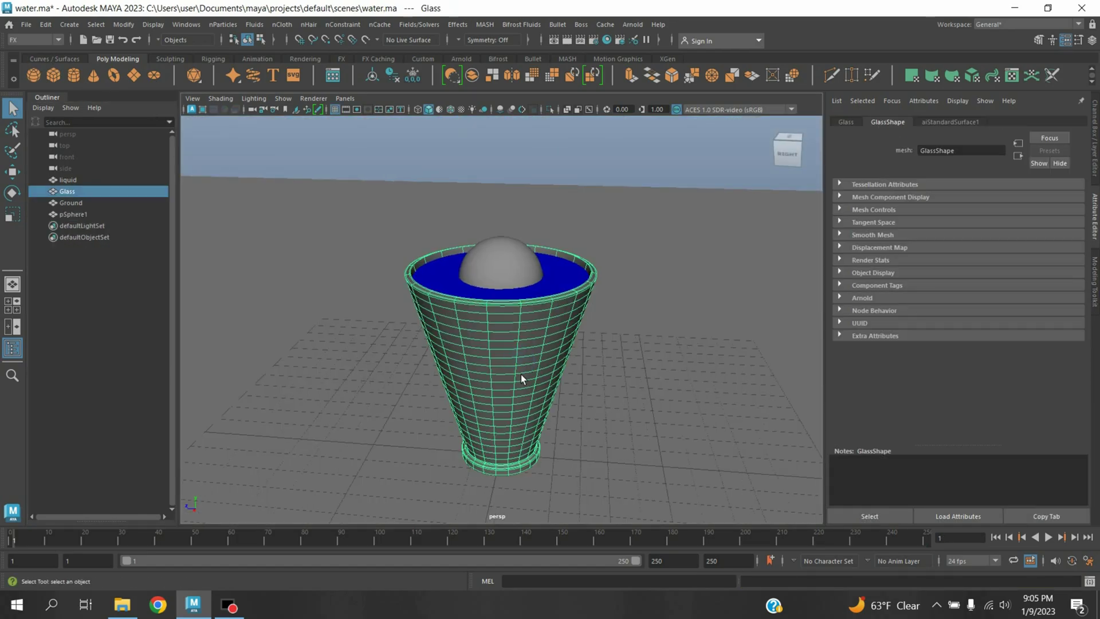
{"action": "left_click_drag", "start_coordinate": [597, 378], "coordinate": [545, 388], "text": "alt"}
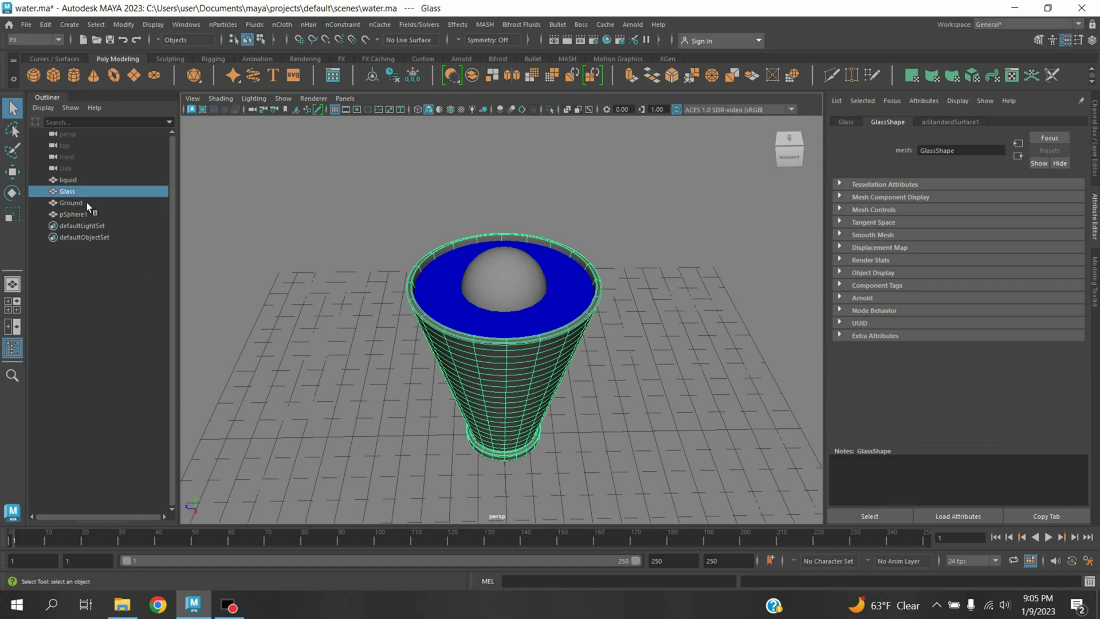
{"action": "left_click_drag", "start_coordinate": [676, 408], "coordinate": [676, 397], "text": "alt"}
{"action": "left_click_drag", "start_coordinate": [576, 389], "coordinate": [629, 422], "text": "alt"}
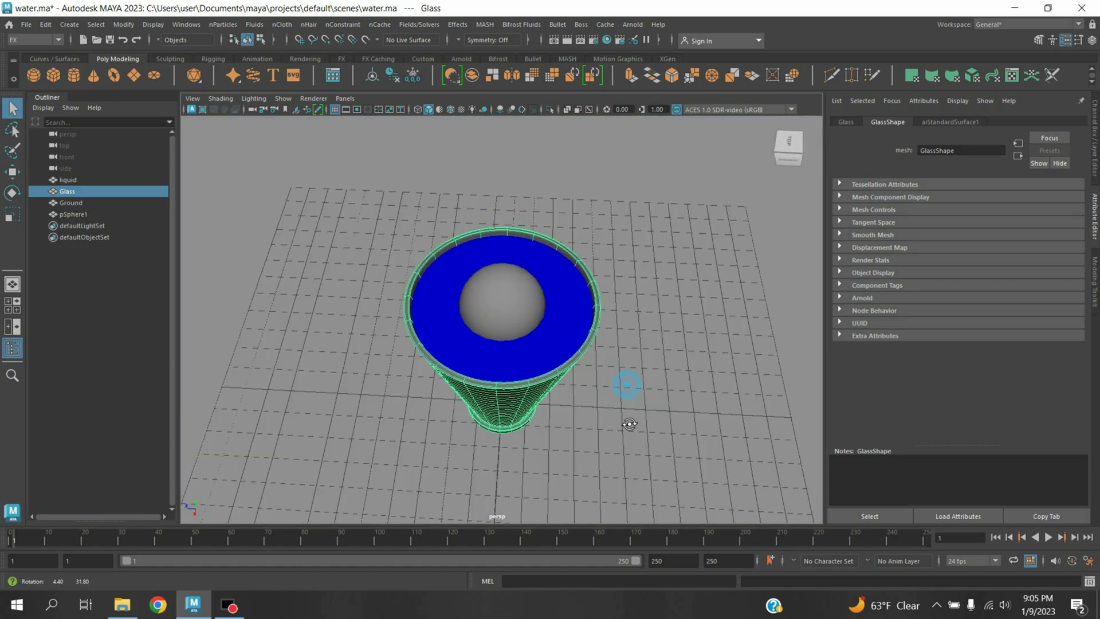
{"action": "left_click", "coordinate": [573, 332]}
{"action": "left_click_drag", "start_coordinate": [563, 408], "coordinate": [570, 386], "text": "alt"}
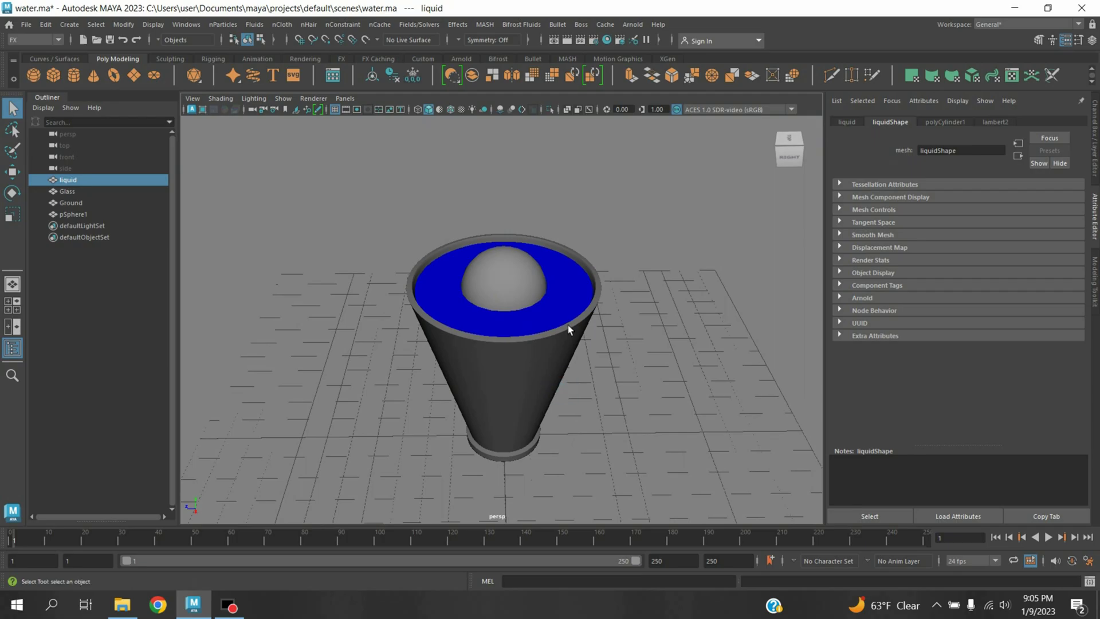
{"action": "left_click", "coordinate": [533, 386]}
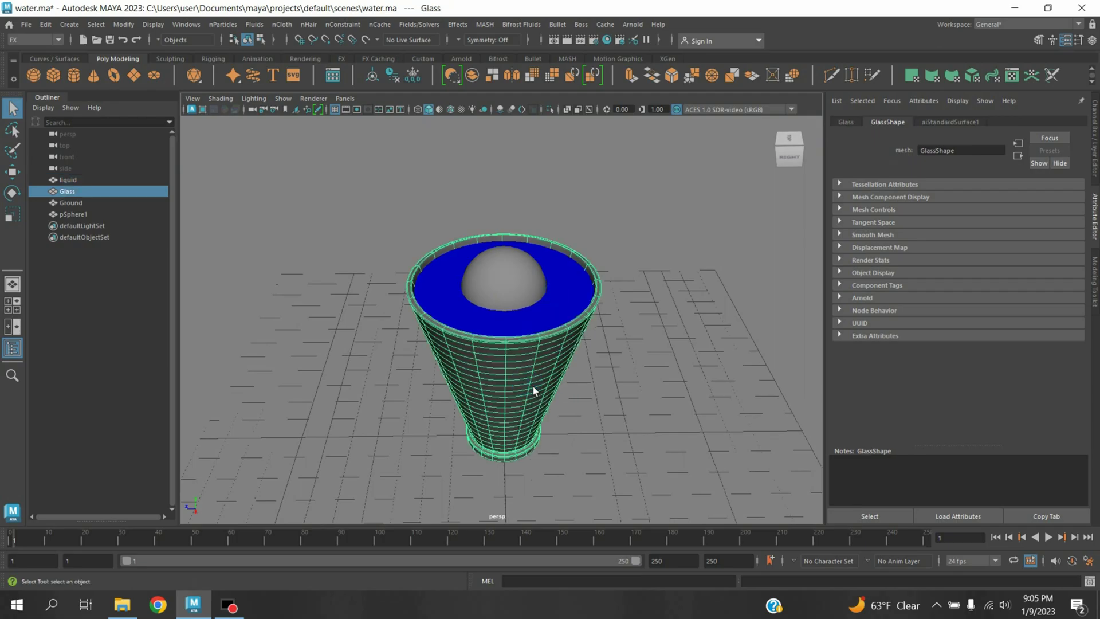
{"action": "key", "text": "ctrl+h"}
Check the liquid, sphere and ground, then reselect Glass and bring up its marking menu.
{"action": "left_click", "coordinate": [531, 359]}
{"action": "mouse_move", "coordinate": [577, 413]}
{"action": "left_mouse_down", "text": "alt"}
{"action": "mouse_move", "coordinate": [690, 407]}
{"action": "mouse_move", "coordinate": [576, 418]}
{"action": "left_mouse_up", "text": "alt"}
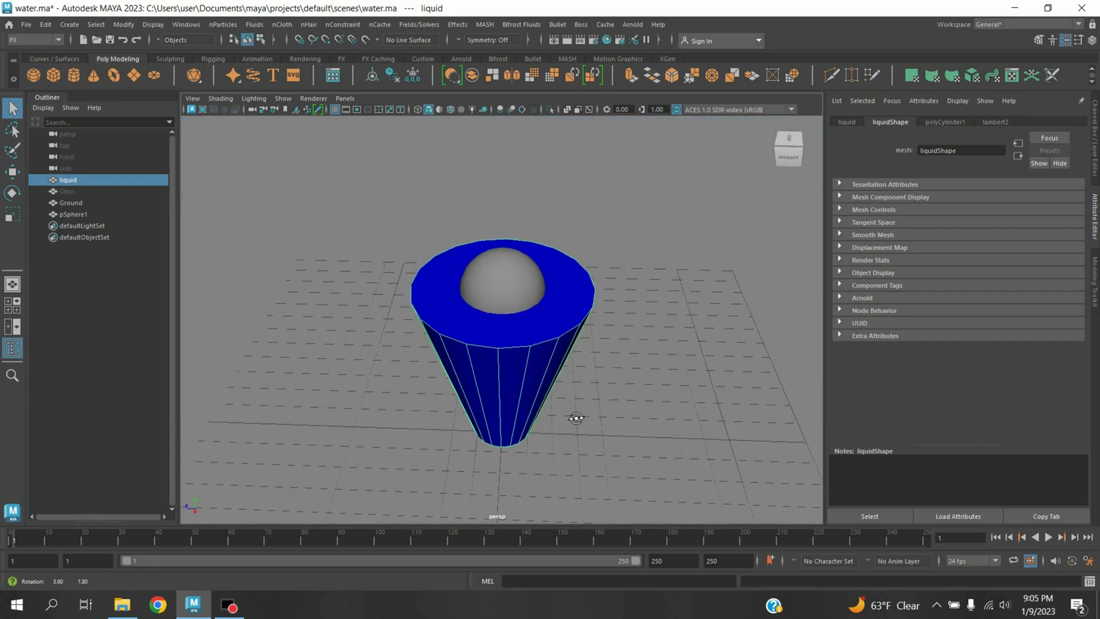
{"action": "left_click", "coordinate": [506, 290]}
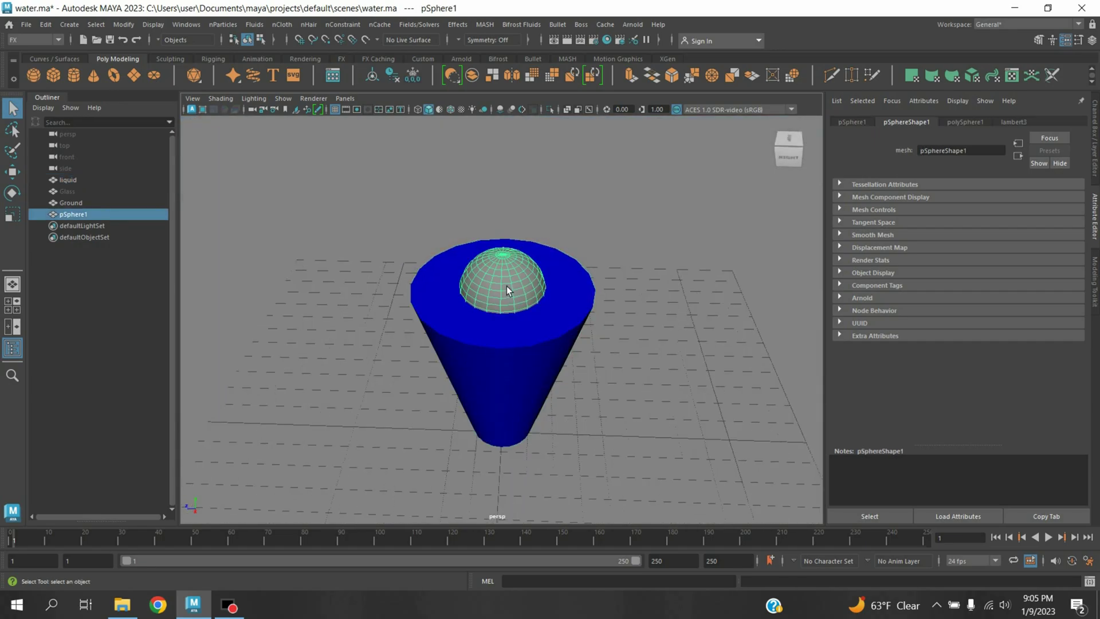
{"action": "left_click", "coordinate": [653, 397]}
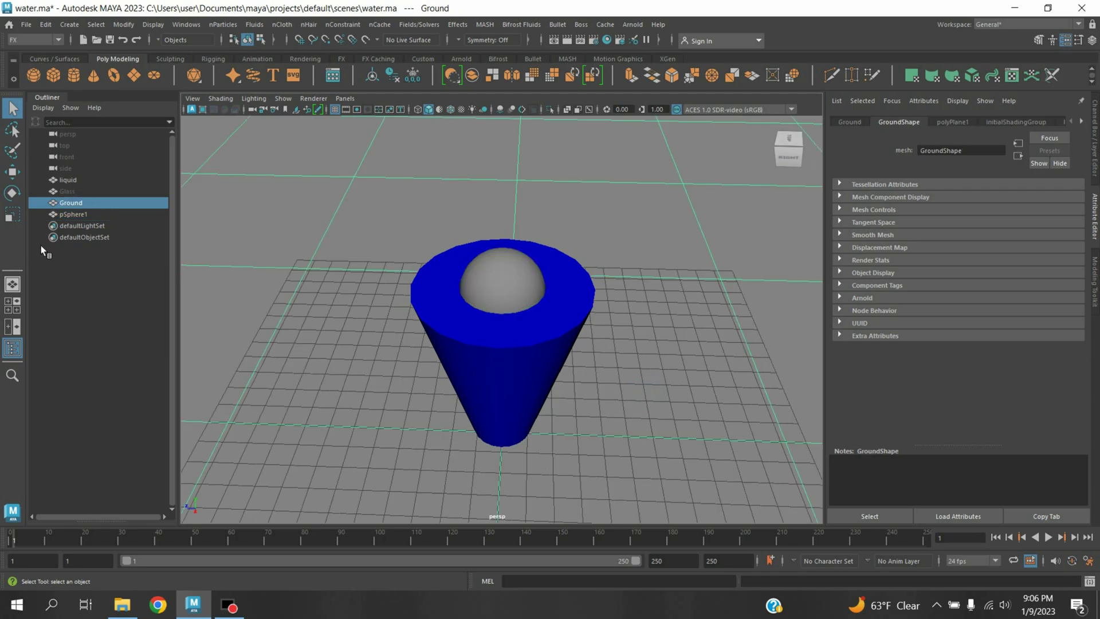
{"action": "left_click", "coordinate": [86, 191]}
{"action": "scroll", "coordinate": [579, 339], "scroll_direction": "down", "scroll_amount": 5}
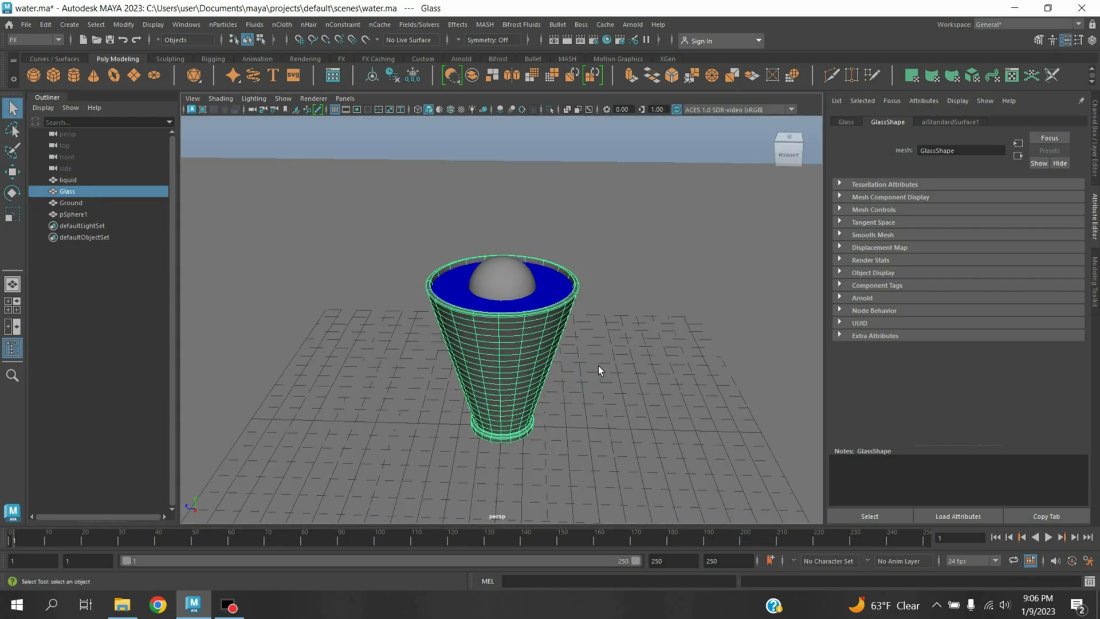
{"action": "left_click_drag", "start_coordinate": [582, 395], "coordinate": [590, 355], "text": "alt"}
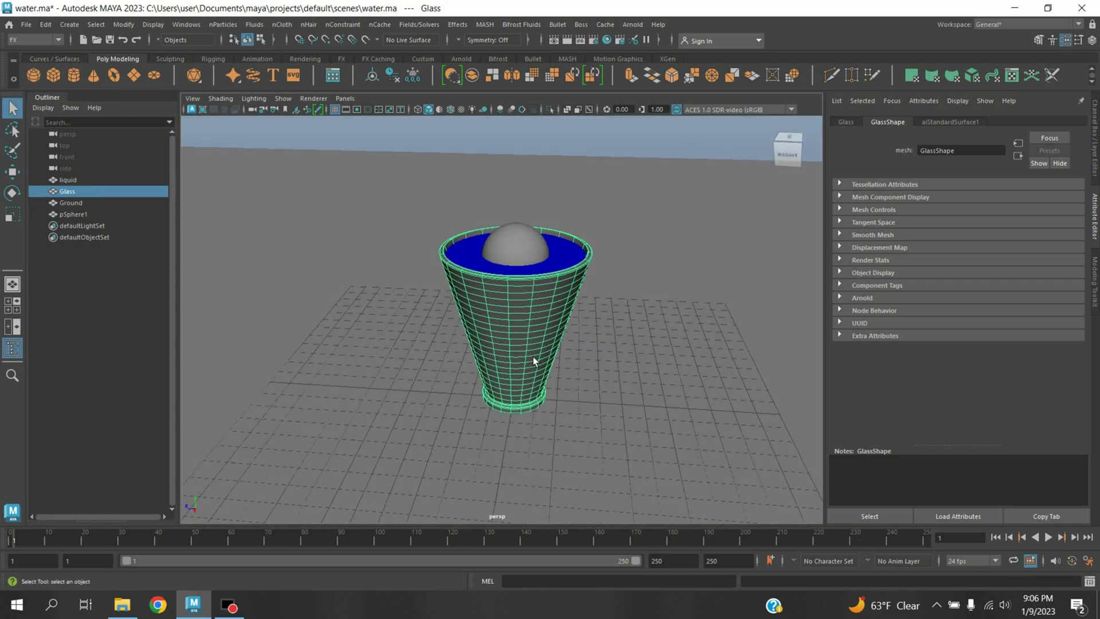
{"action": "right_click_drag", "start_coordinate": [532, 350], "coordinate": [524, 526]}
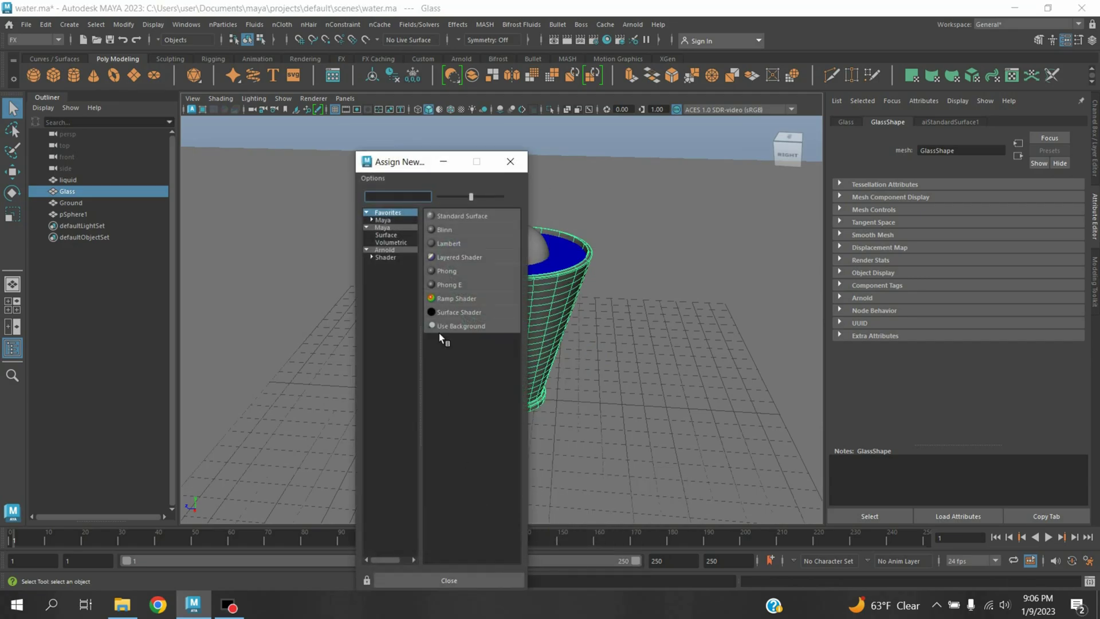
Assign Glass a new aiStandardSurface material and apply its Glass preset, giving IOR 1.520.
{"action": "left_click", "coordinate": [389, 253]}
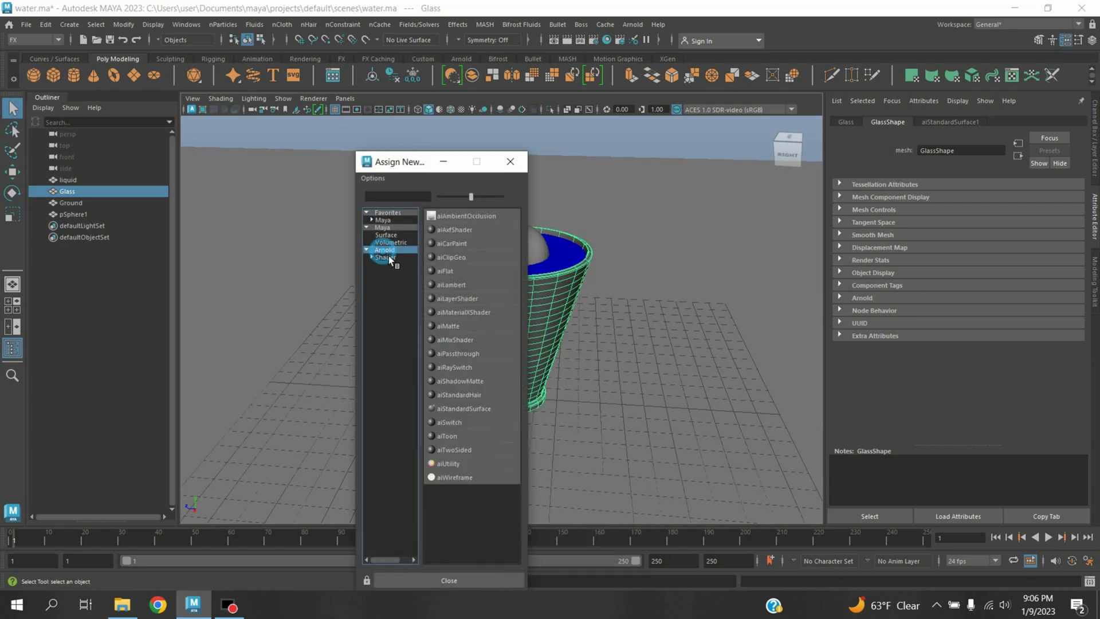
{"action": "left_click", "coordinate": [465, 409]}
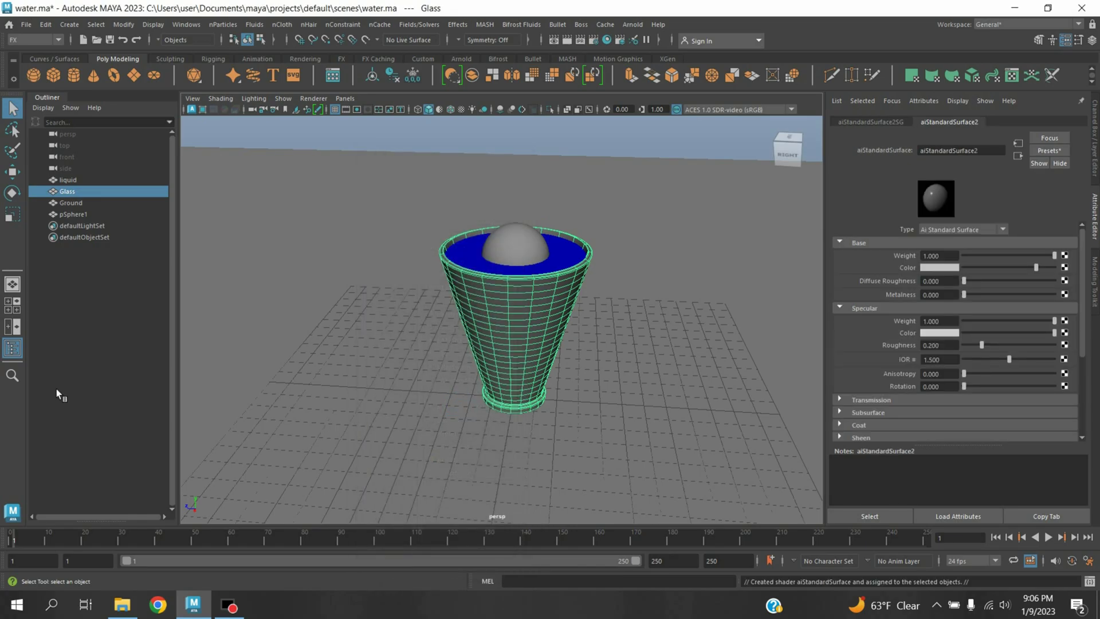
{"action": "left_click", "coordinate": [1052, 153]}
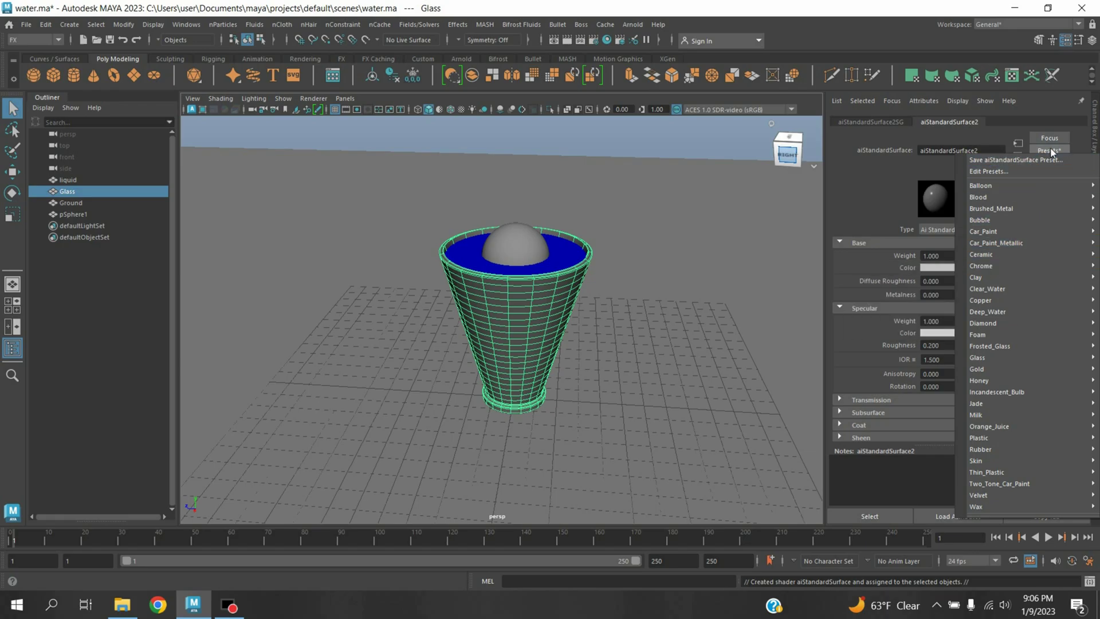
{"action": "mouse_move", "coordinate": [987, 315]}
{"action": "mouse_move", "coordinate": [984, 360]}
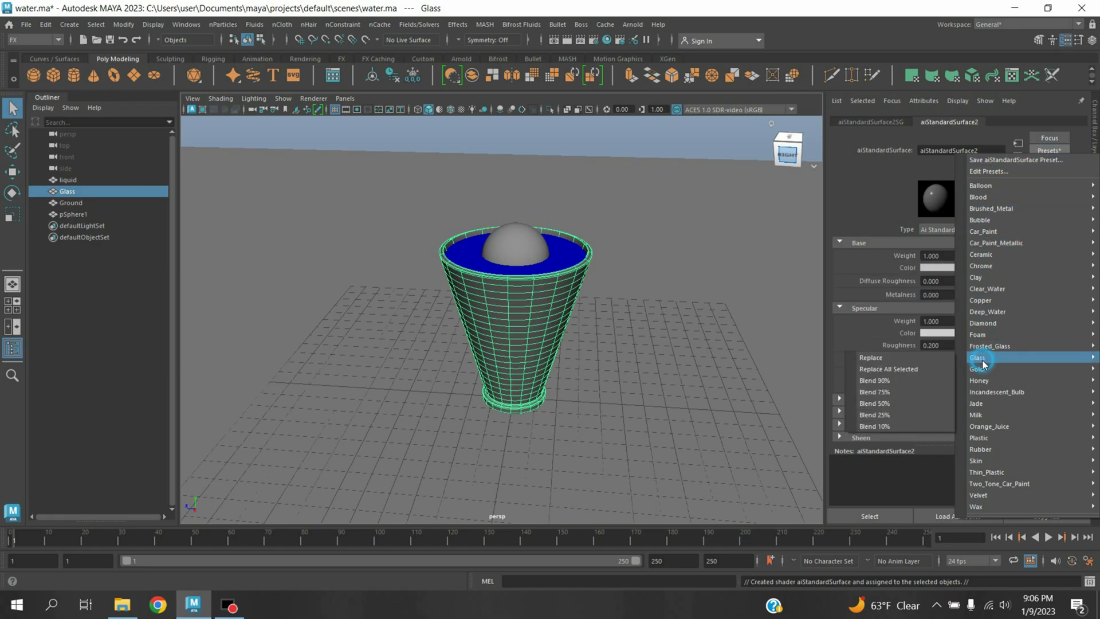
{"action": "left_click", "coordinate": [886, 358]}
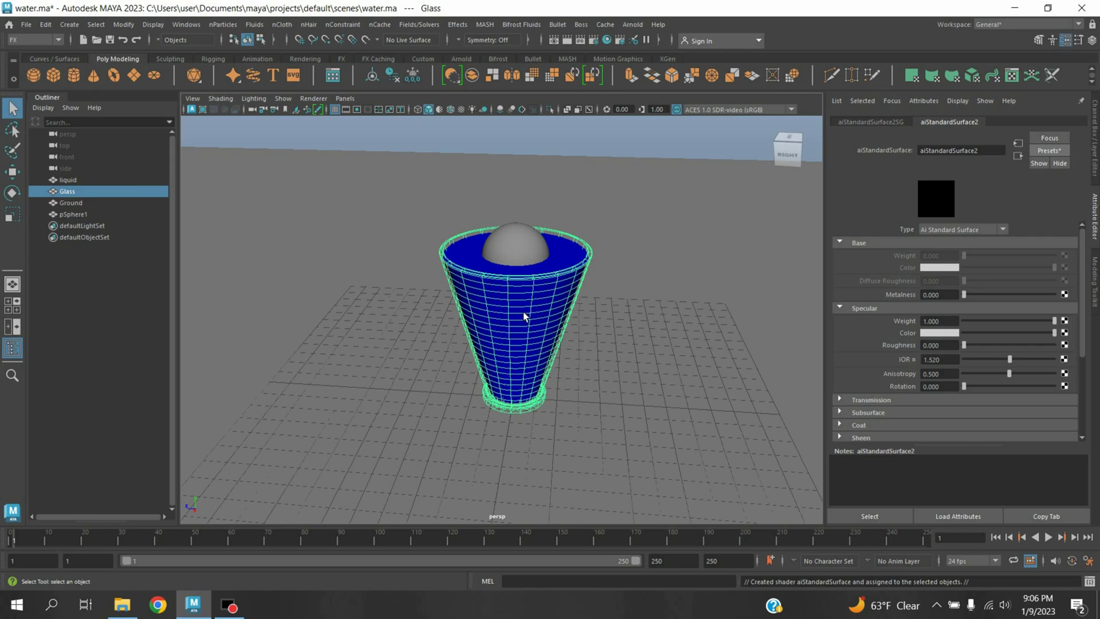
{"action": "left_click_drag", "start_coordinate": [601, 316], "coordinate": [612, 322], "text": "alt"}
Raise pSphere1 high above the glass, to Translate Y 10.689, and key it at frame 1.
{"action": "left_click", "coordinate": [510, 246]}
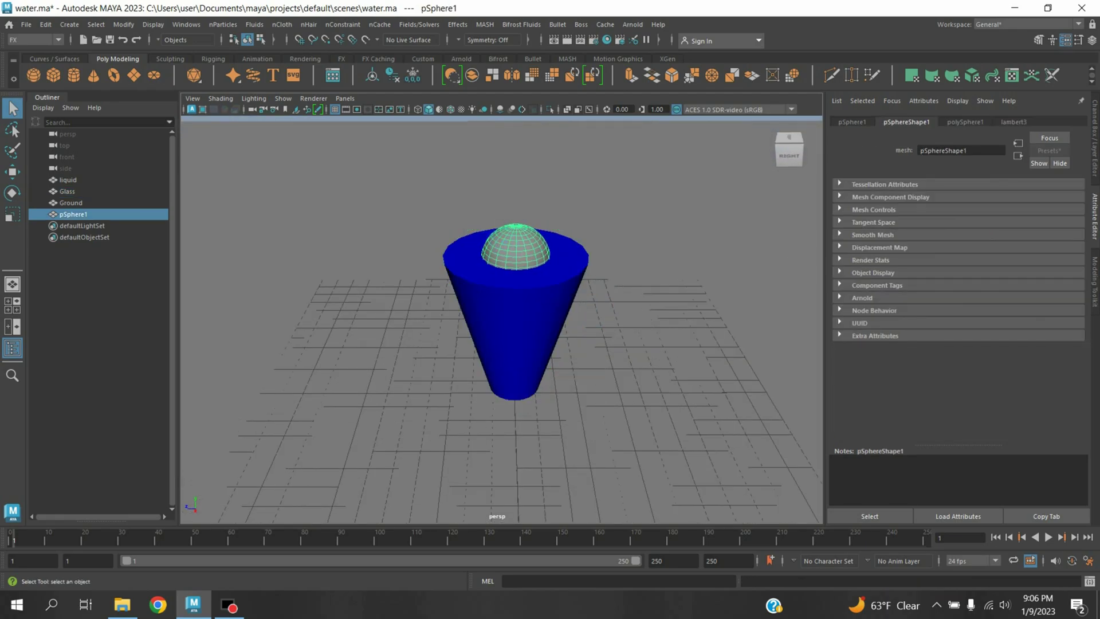
{"action": "key", "text": "ctrl+a"}
{"action": "left_click_drag", "start_coordinate": [758, 307], "coordinate": [747, 328], "text": "alt"}
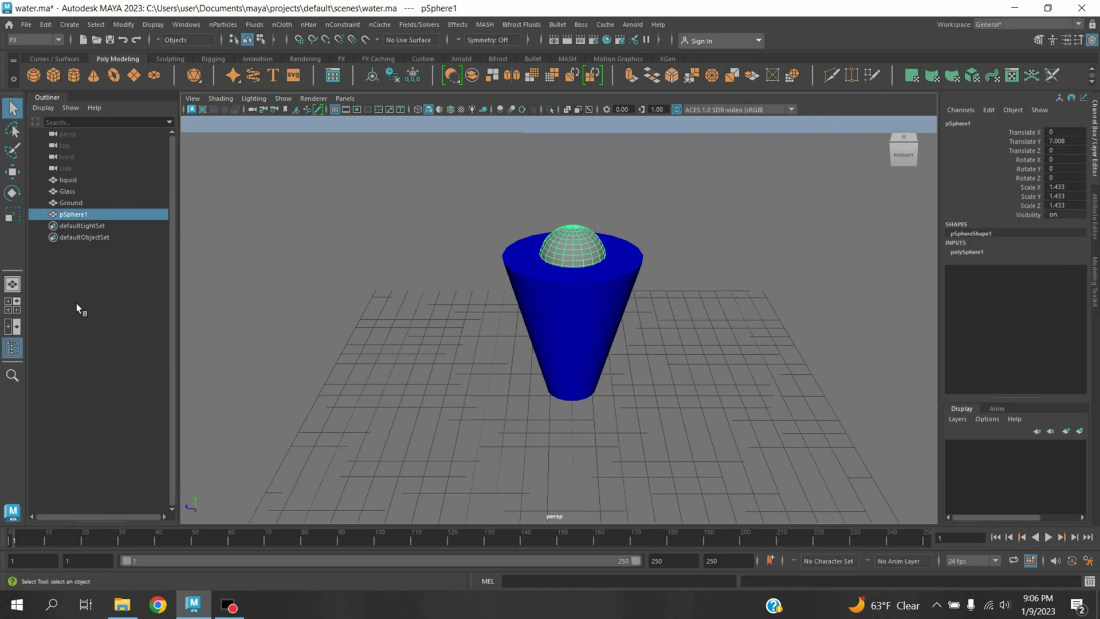
{"action": "left_click", "coordinate": [12, 171]}
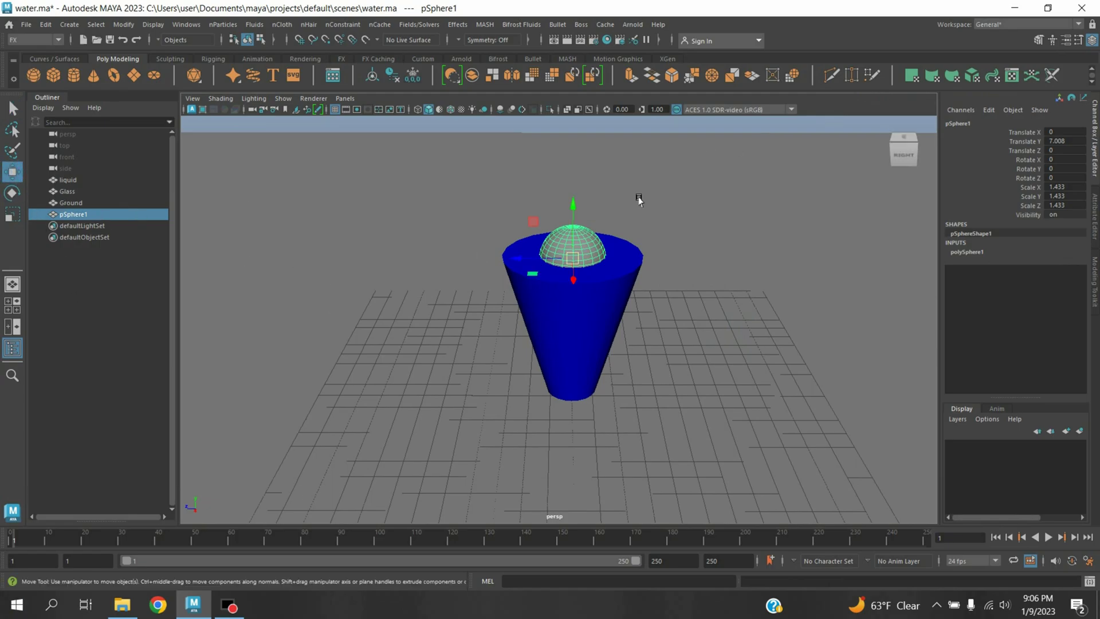
{"action": "left_click_drag", "start_coordinate": [580, 210], "coordinate": [589, 115]}
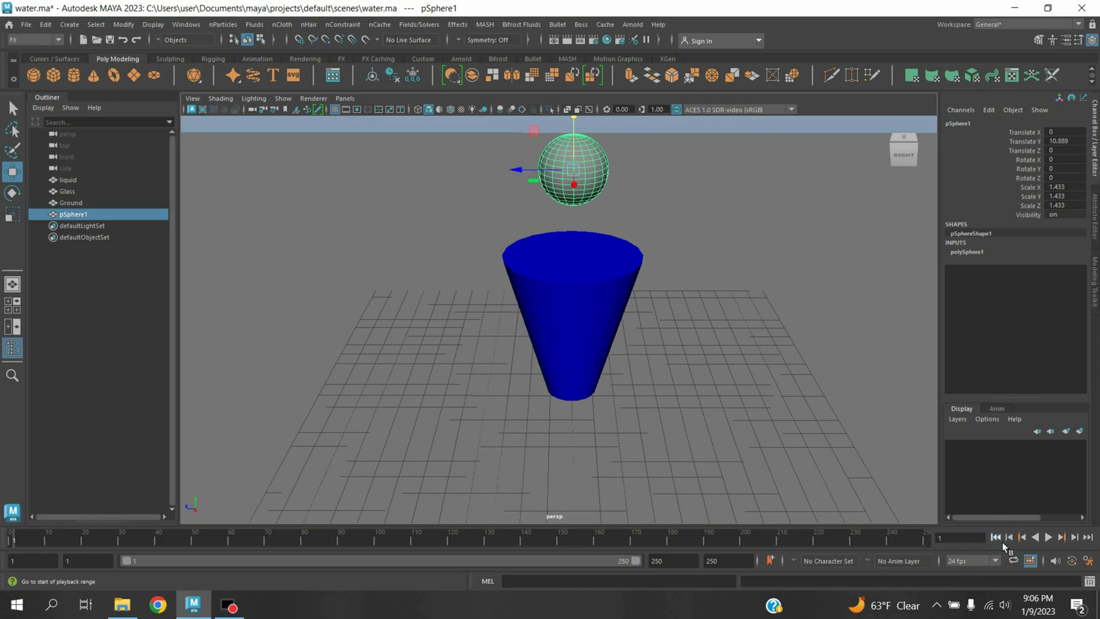
{"action": "key", "text": "s"}
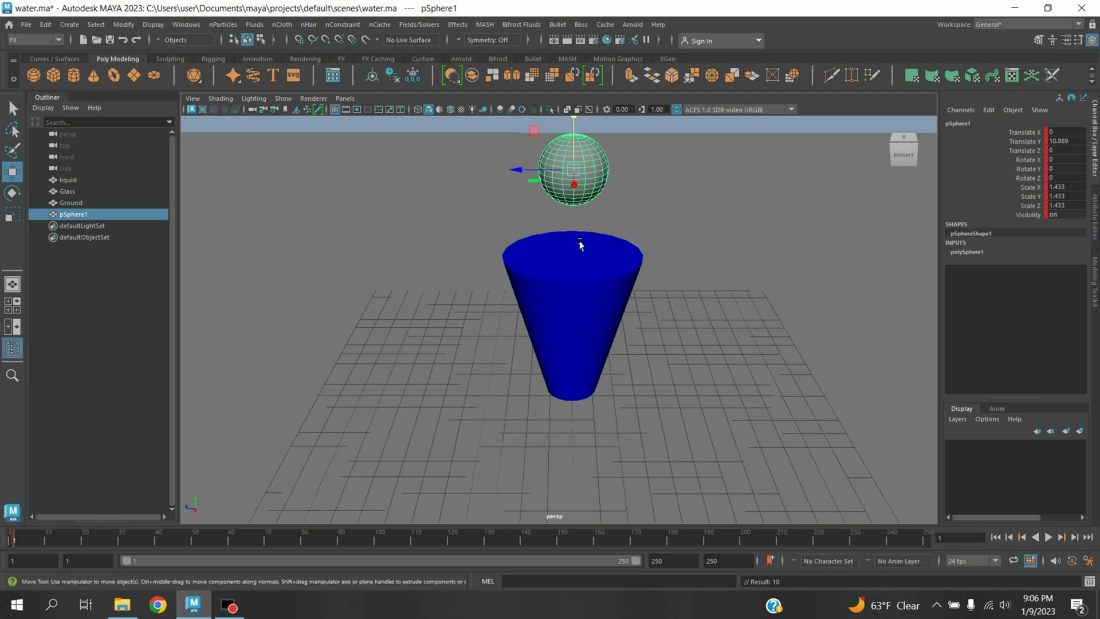
Advance to frame 140 and drag the sphere down into the glass in wireframe view.
{"action": "key", "text": "alt+v"}
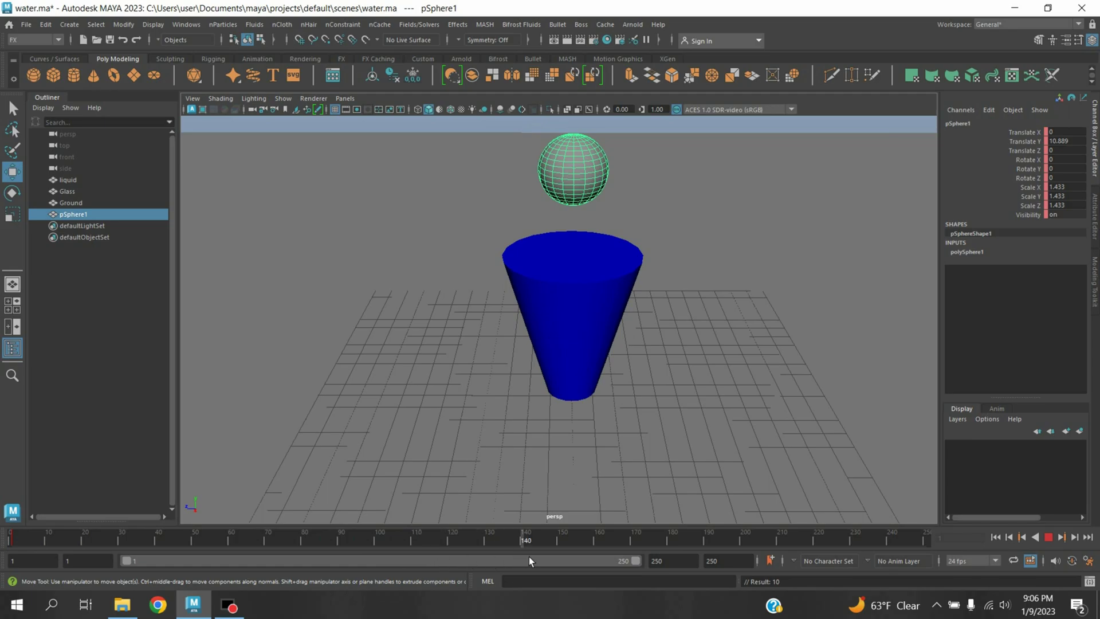
{"action": "key", "text": "alt+v"}
{"action": "left_click_drag", "start_coordinate": [574, 121], "coordinate": [610, 275]}
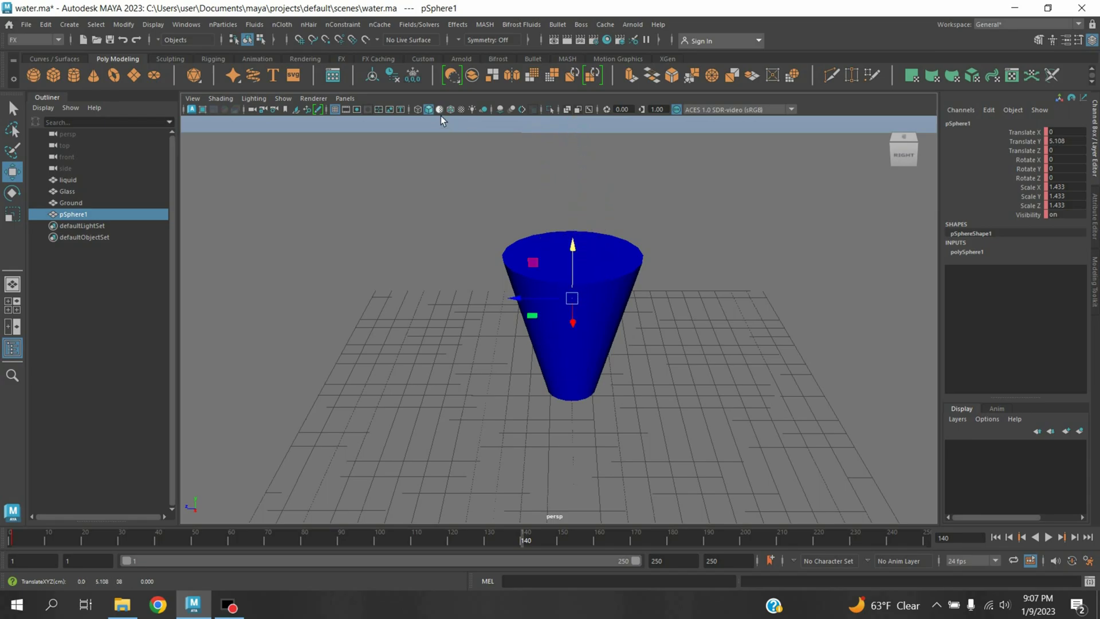
{"action": "left_click", "coordinate": [424, 115]}
Key the sphere at Translate Y 4.154 on frame 140, then return to frame 1 with smooth shading.
{"action": "left_click_drag", "start_coordinate": [585, 254], "coordinate": [605, 278]}
{"action": "key", "text": "s"}
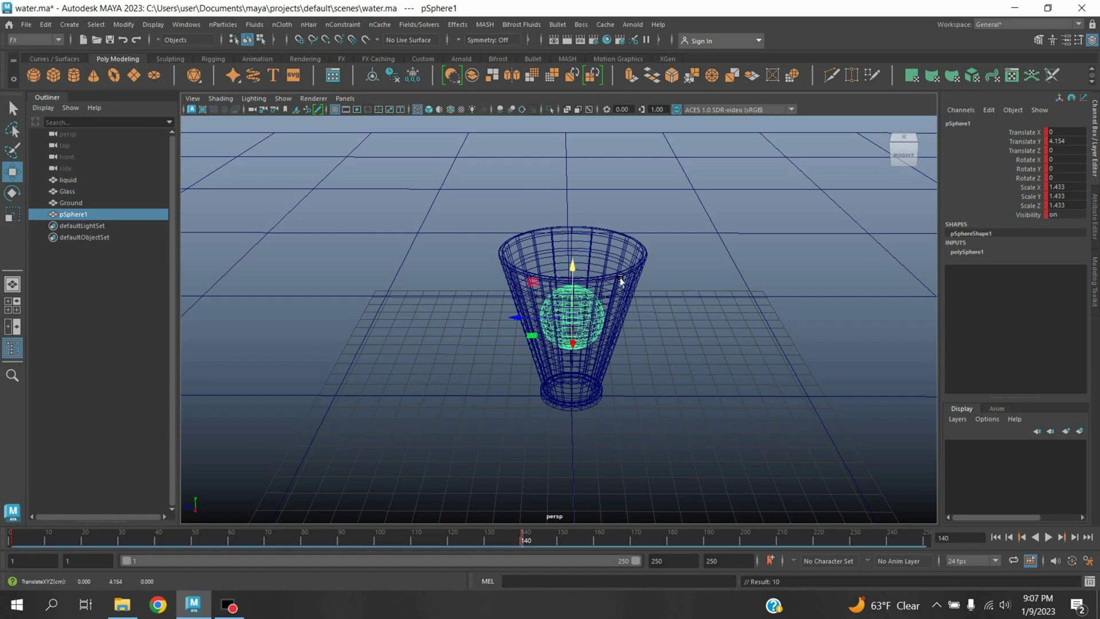
{"action": "left_click", "coordinate": [996, 539]}
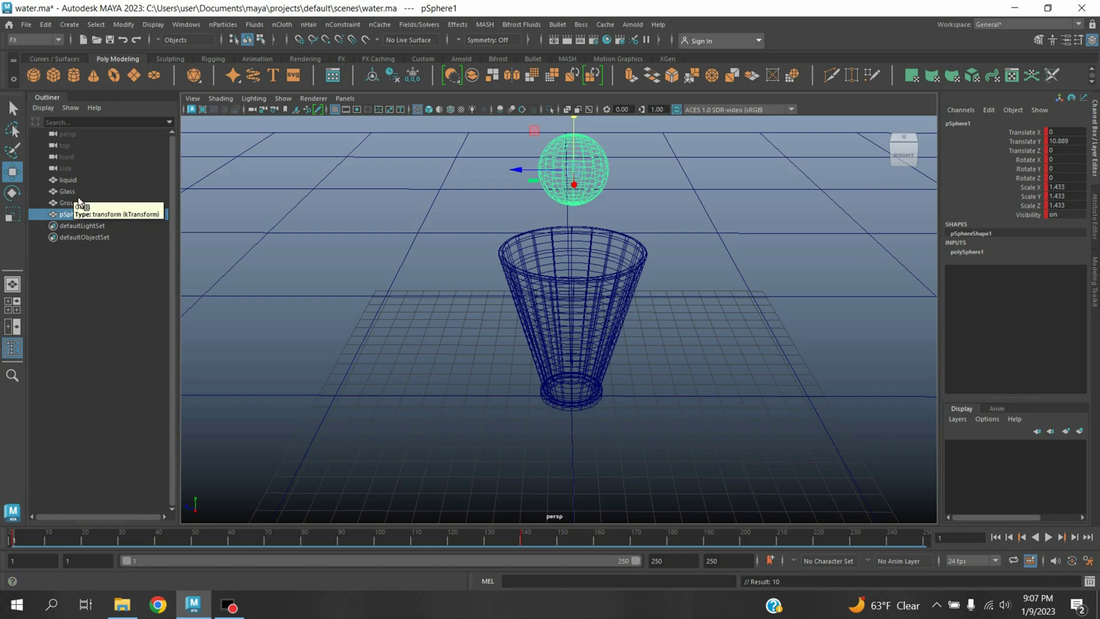
{"action": "left_click", "coordinate": [70, 180]}
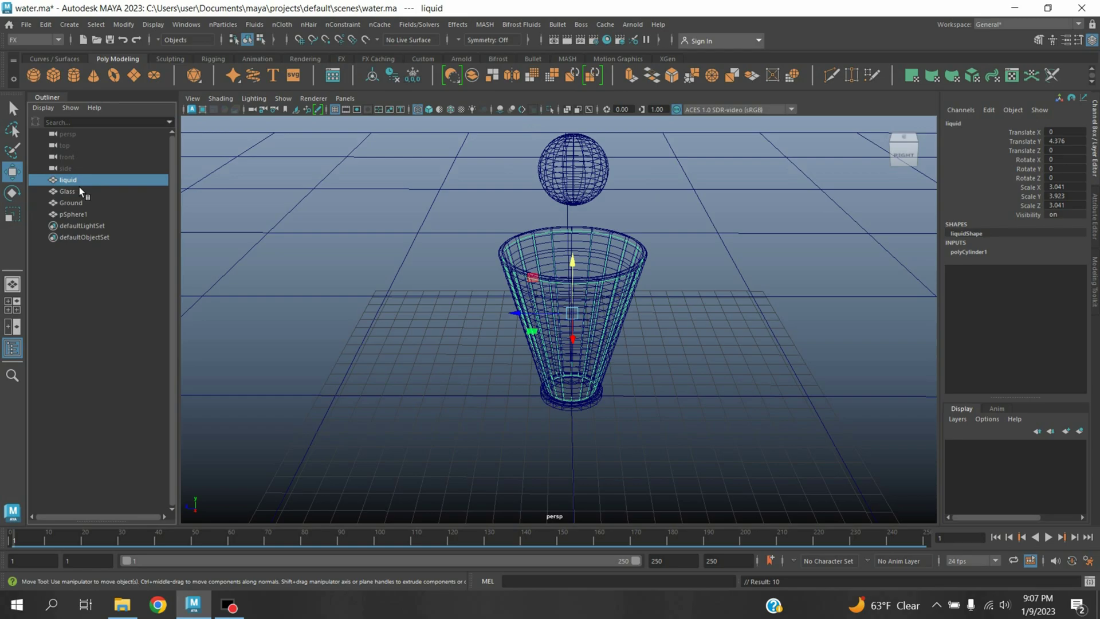
{"action": "left_click", "coordinate": [429, 109]}
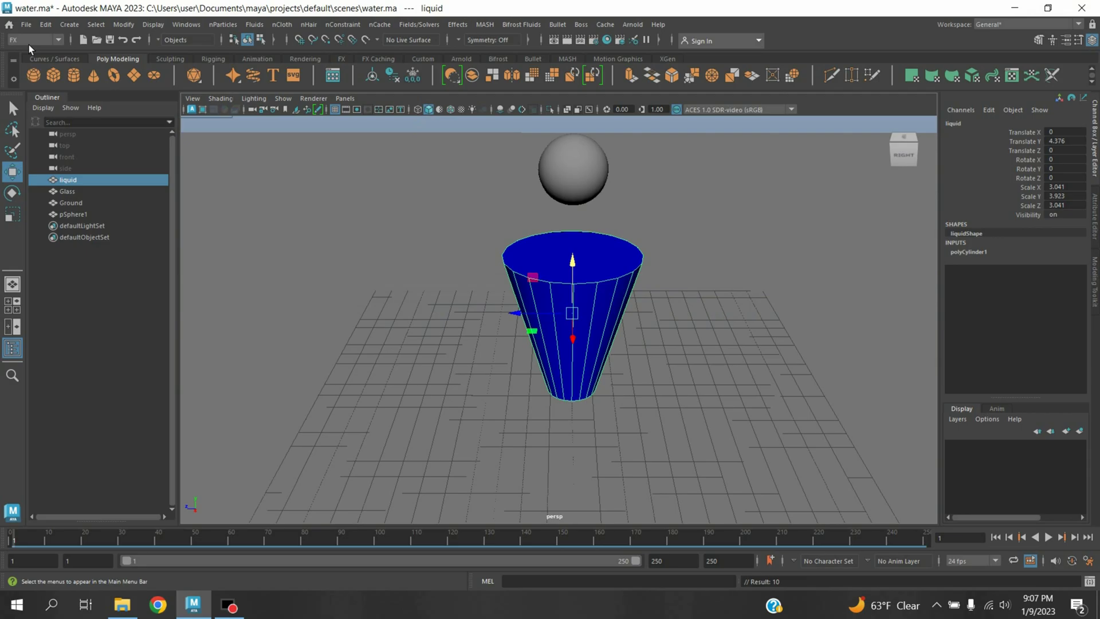
Convert the liquid mesh into bifrostLiquid1, enable wireframe-on-shaded, and select the Glass.
{"action": "left_click", "coordinate": [529, 25]}
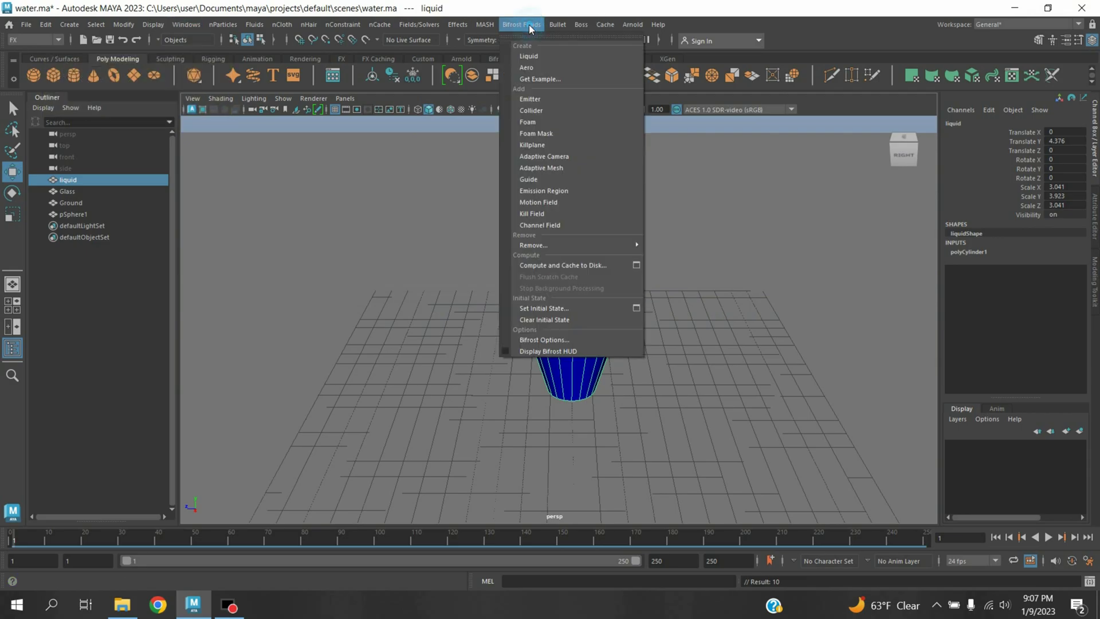
{"action": "left_click", "coordinate": [541, 56]}
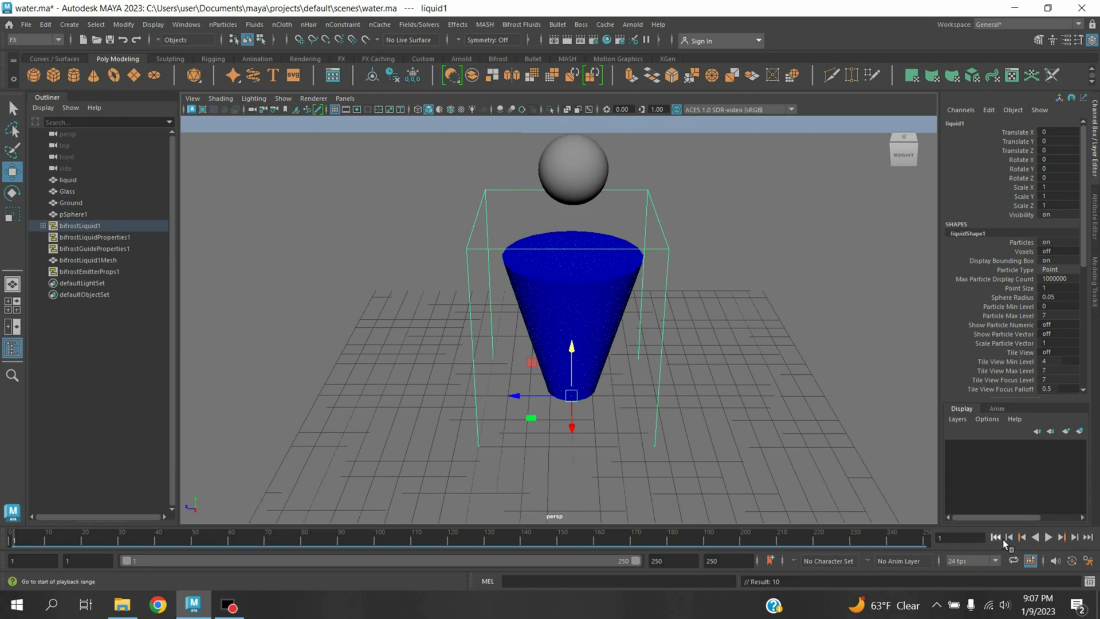
{"action": "left_click", "coordinate": [450, 109]}
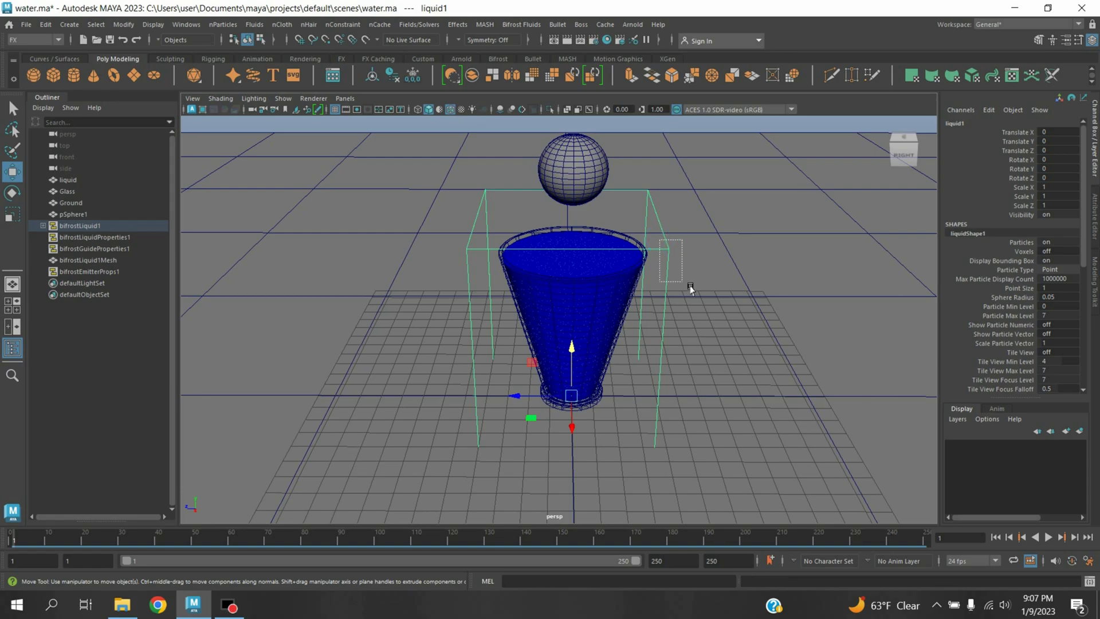
{"action": "left_click", "coordinate": [597, 325]}
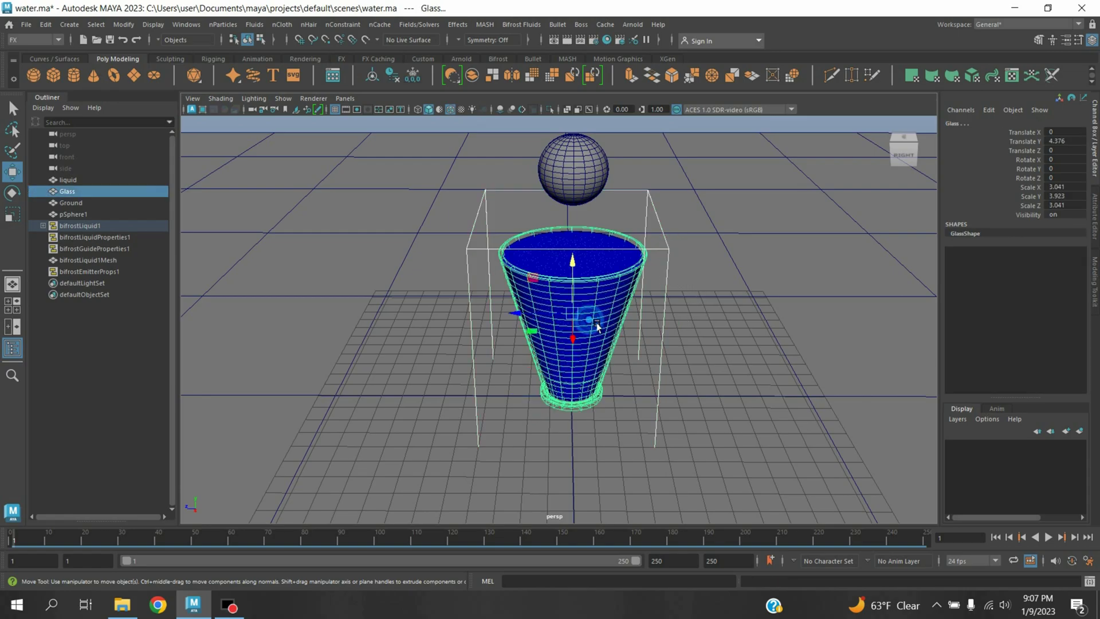
Make both the Glass and pSphere1 Bifrost colliders.
{"action": "left_click", "coordinate": [522, 25]}
{"action": "left_click", "coordinate": [519, 112]}
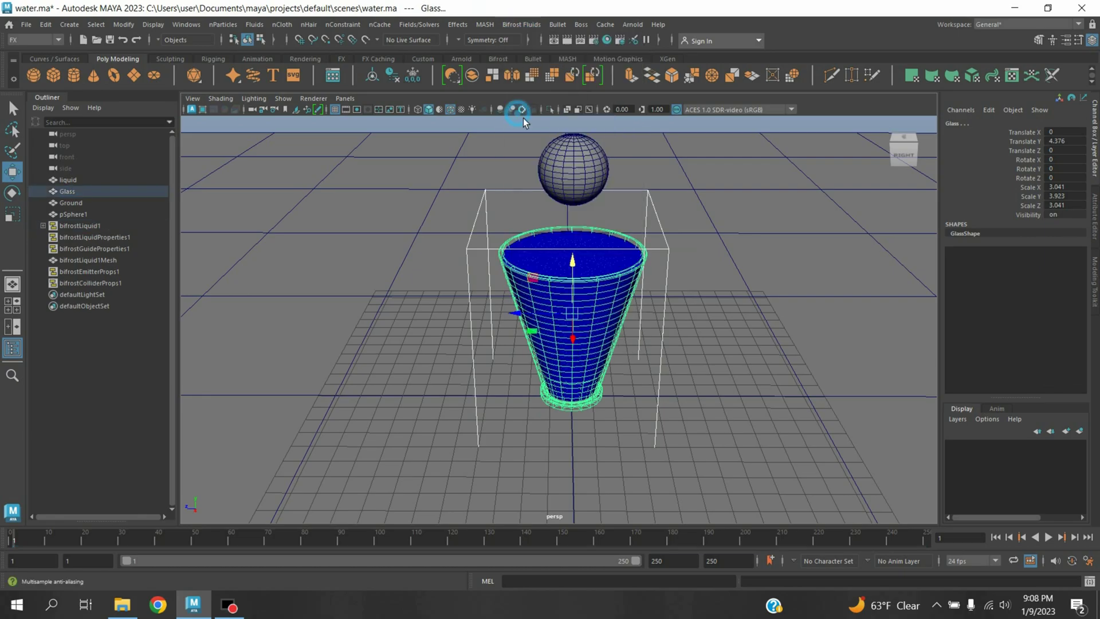
{"action": "left_click", "coordinate": [683, 228]}
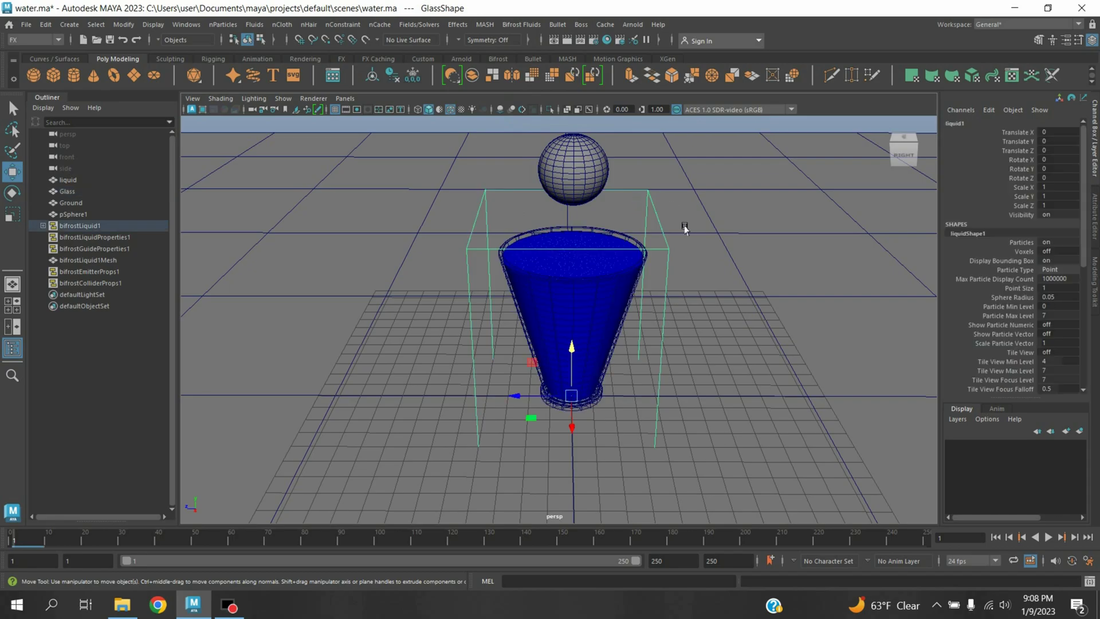
{"action": "left_click", "coordinate": [585, 171]}
{"action": "left_click", "coordinate": [523, 25]}
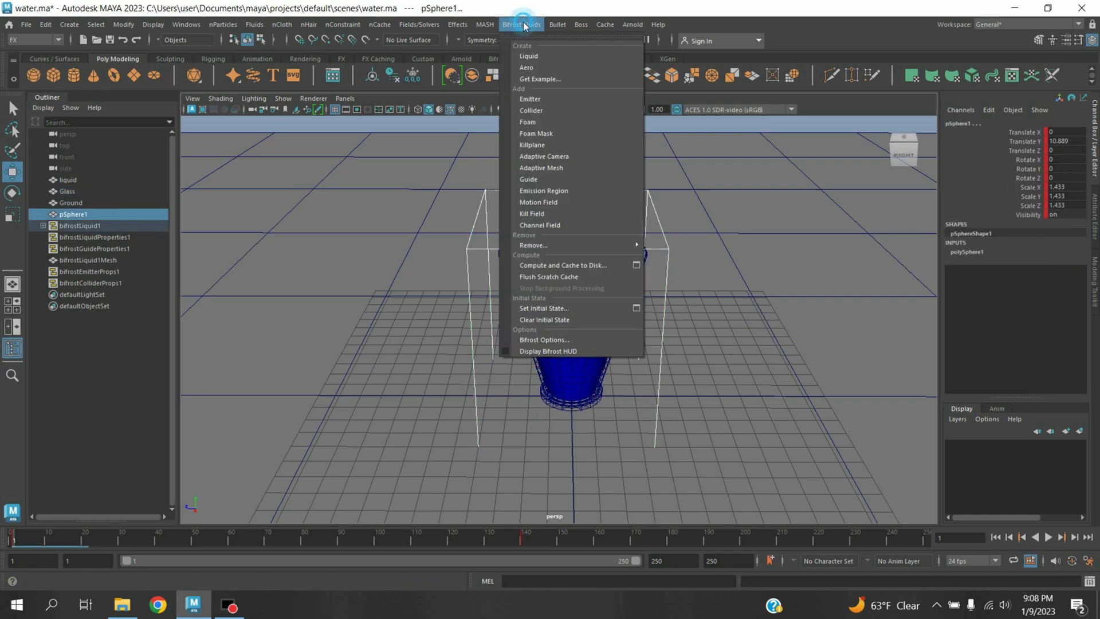
{"action": "left_click", "coordinate": [539, 117]}
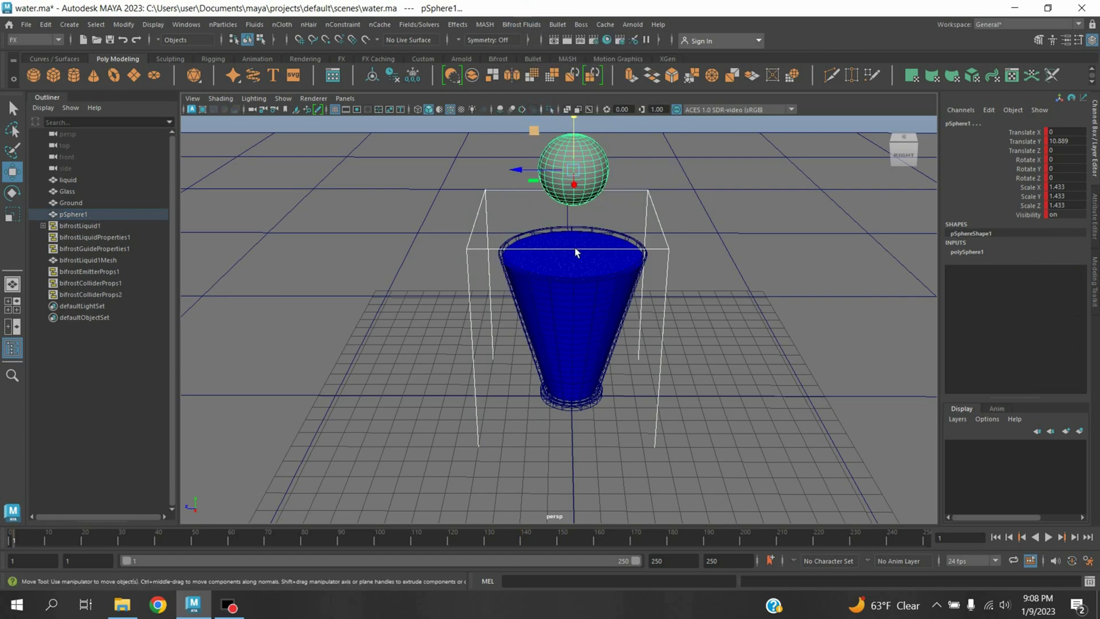
Play the simulation to frame 23 and select the liquid.
{"action": "left_click", "coordinate": [1051, 539]}
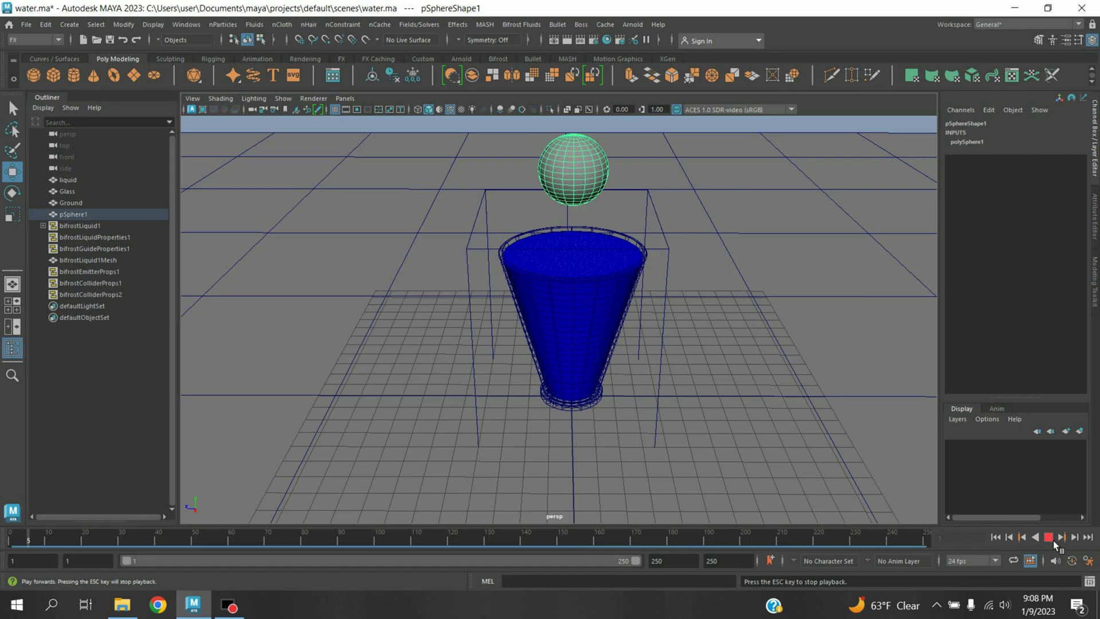
{"action": "left_click", "coordinate": [1053, 541]}
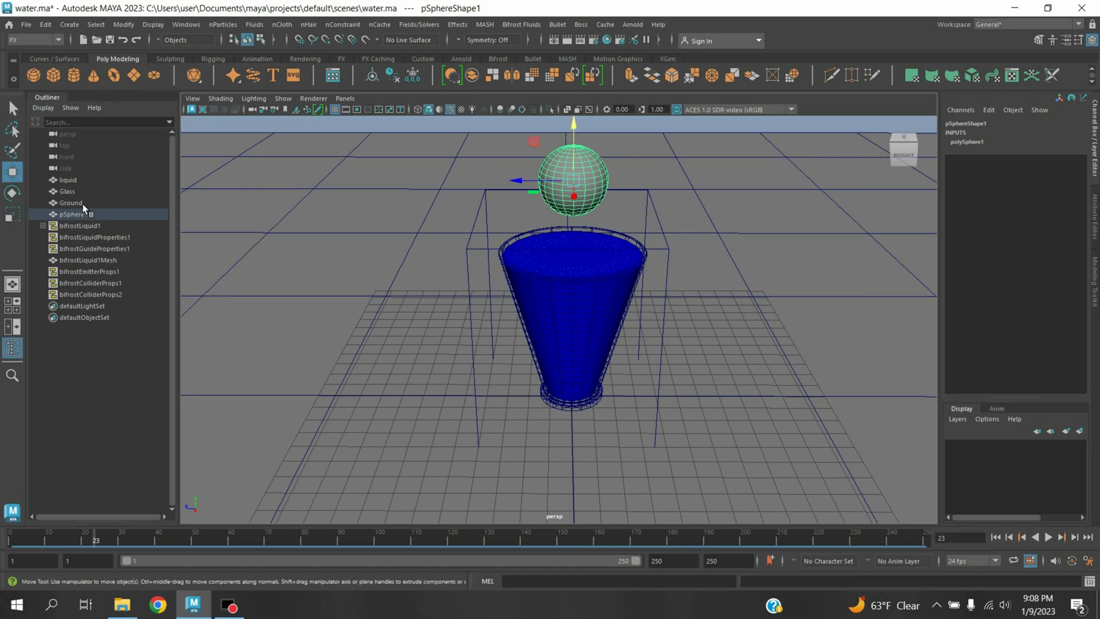
{"action": "left_click", "coordinate": [81, 181]}
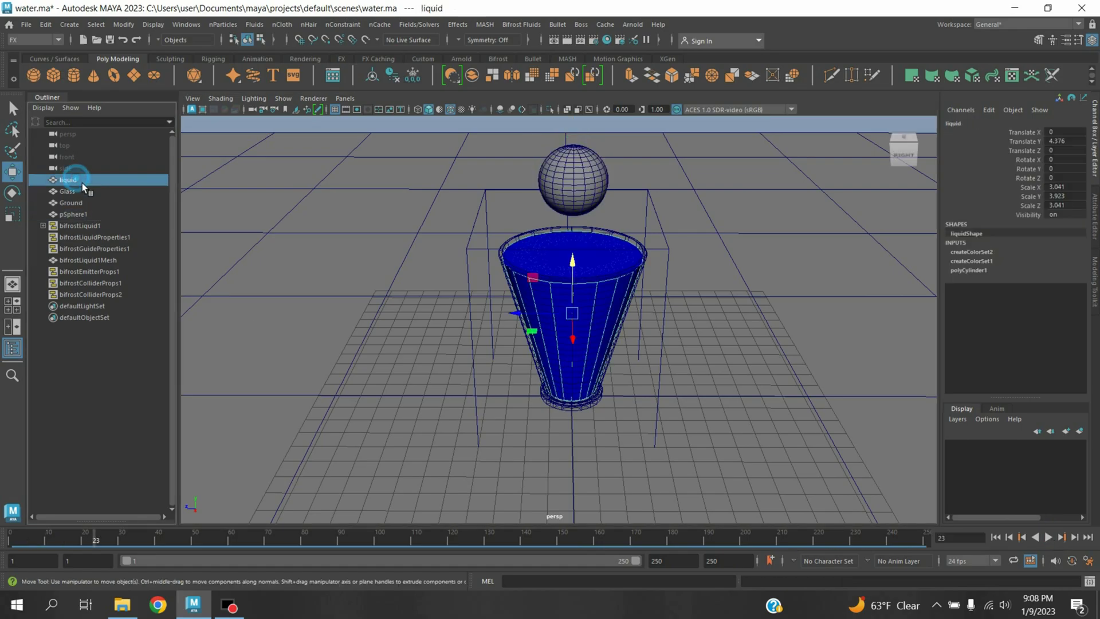
Set the liquid's lambert2 Transparency to white, then play the simulation to frame 77.
{"action": "key", "text": "ctrl+a"}
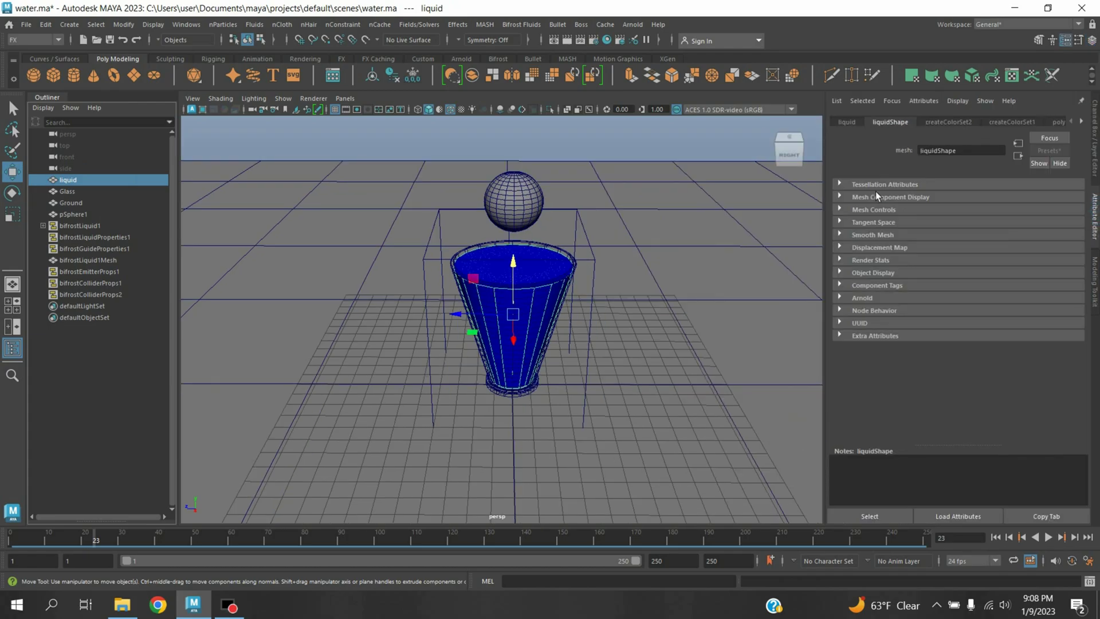
{"action": "left_click", "coordinate": [1081, 121]}
{"action": "left_click", "coordinate": [1044, 122]}
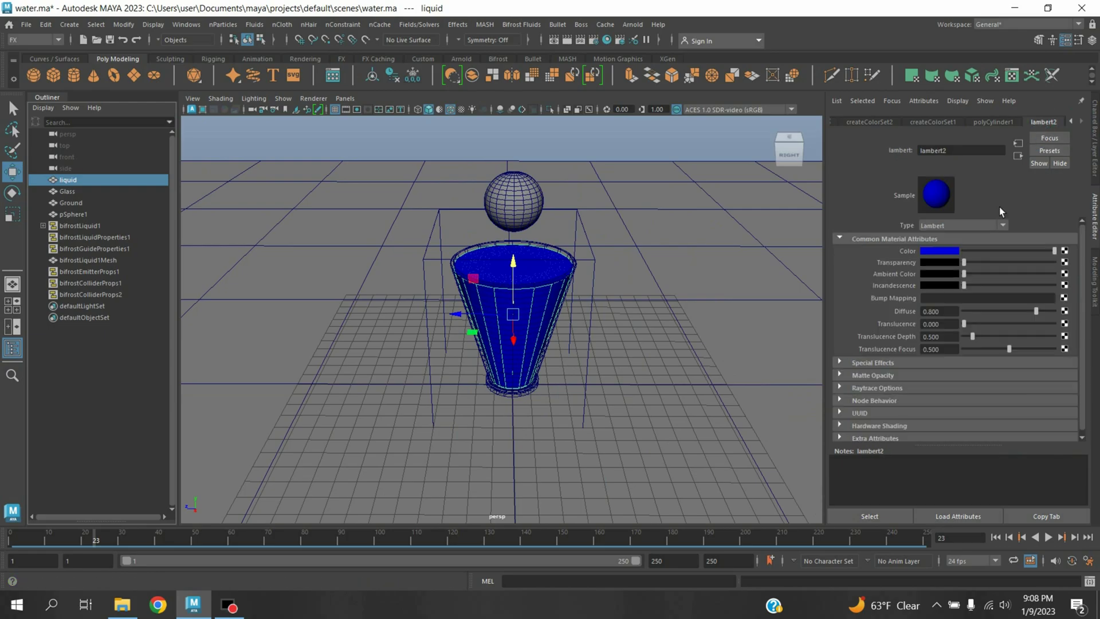
{"action": "left_click_drag", "start_coordinate": [964, 262], "coordinate": [1083, 285]}
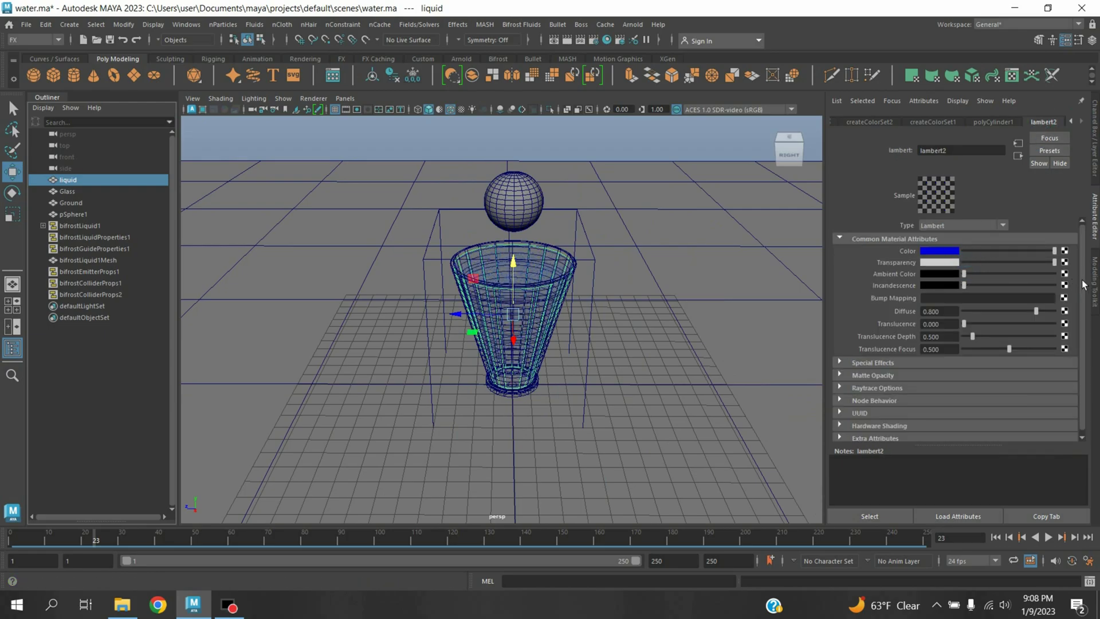
{"action": "left_click", "coordinate": [1053, 541]}
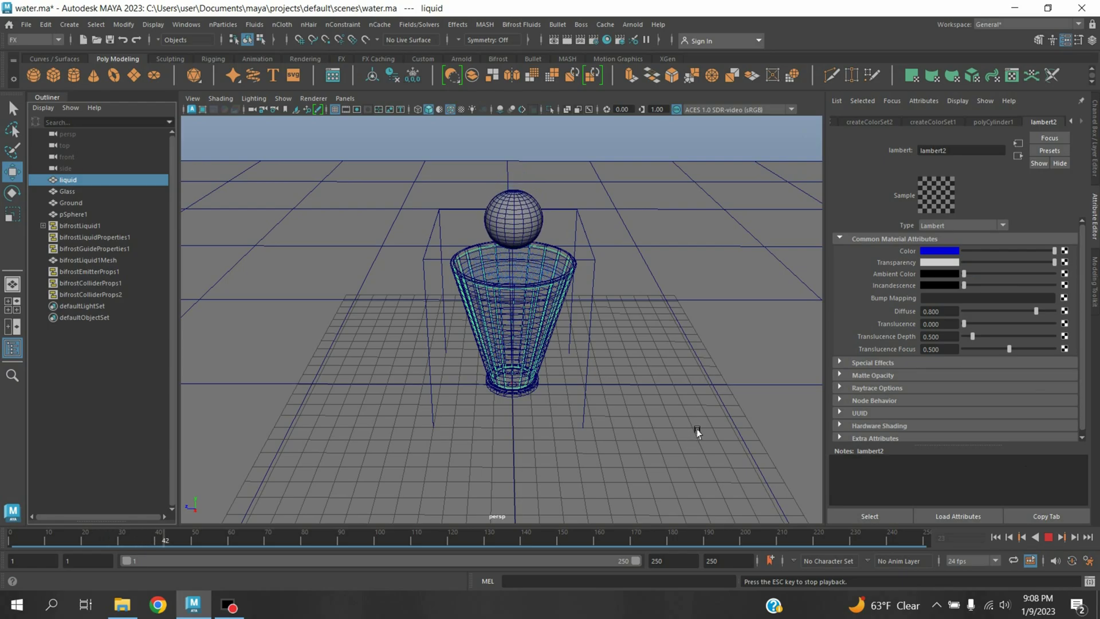
{"action": "left_click", "coordinate": [1050, 538]}
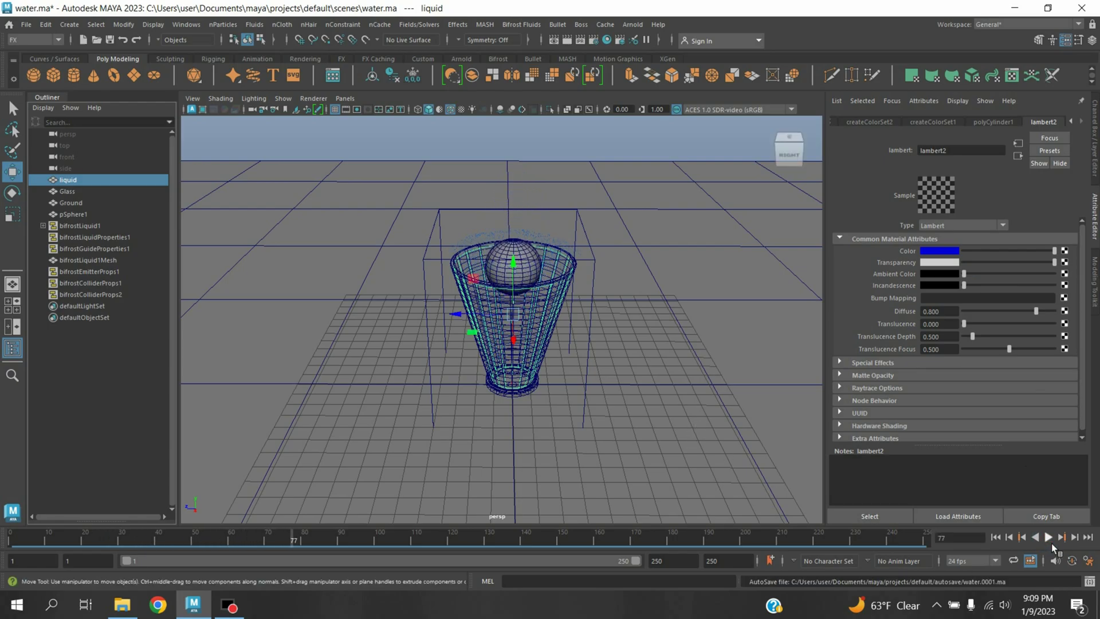
Add an Arnold Skydome Light to the scene.
{"action": "left_click", "coordinate": [633, 24]}
{"action": "mouse_move", "coordinate": [644, 85]}
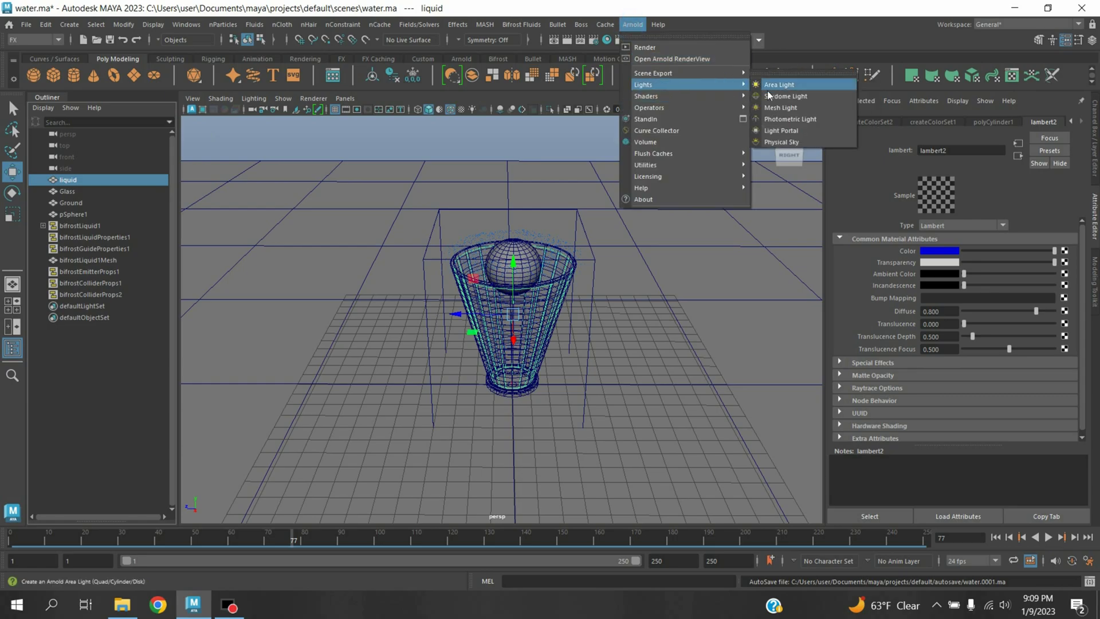
{"action": "left_click", "coordinate": [769, 96]}
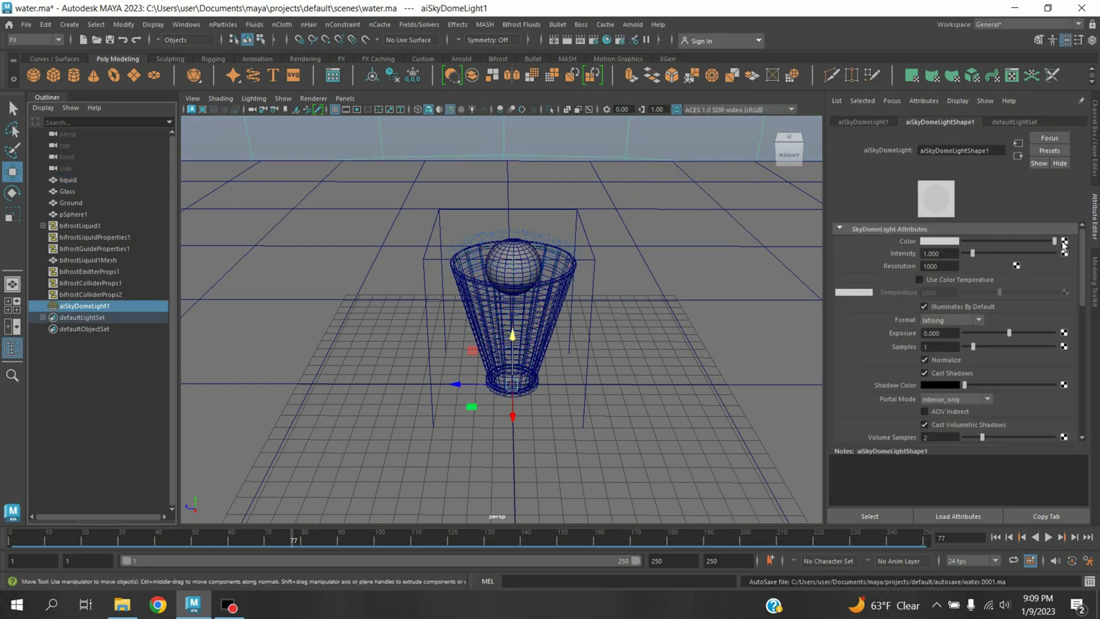
Drive the skydome colour with a File texture of Desktop's clarens_night_02_4k.hdr.
{"action": "left_click", "coordinate": [1064, 241]}
{"action": "left_click", "coordinate": [465, 303]}
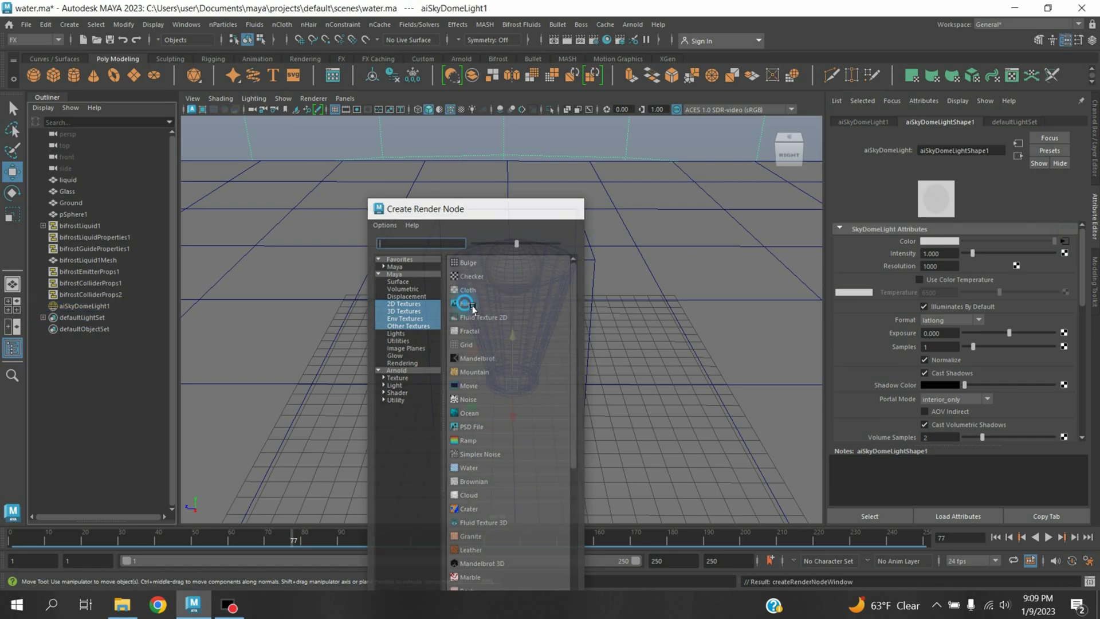
{"action": "left_click", "coordinate": [1067, 278]}
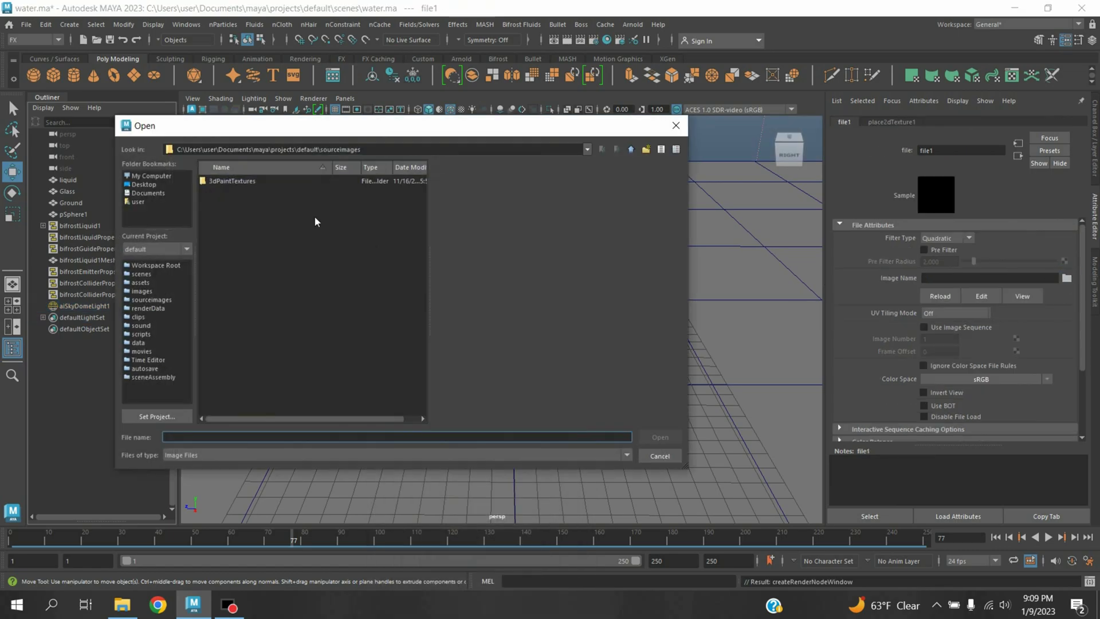
{"action": "left_click", "coordinate": [150, 183]}
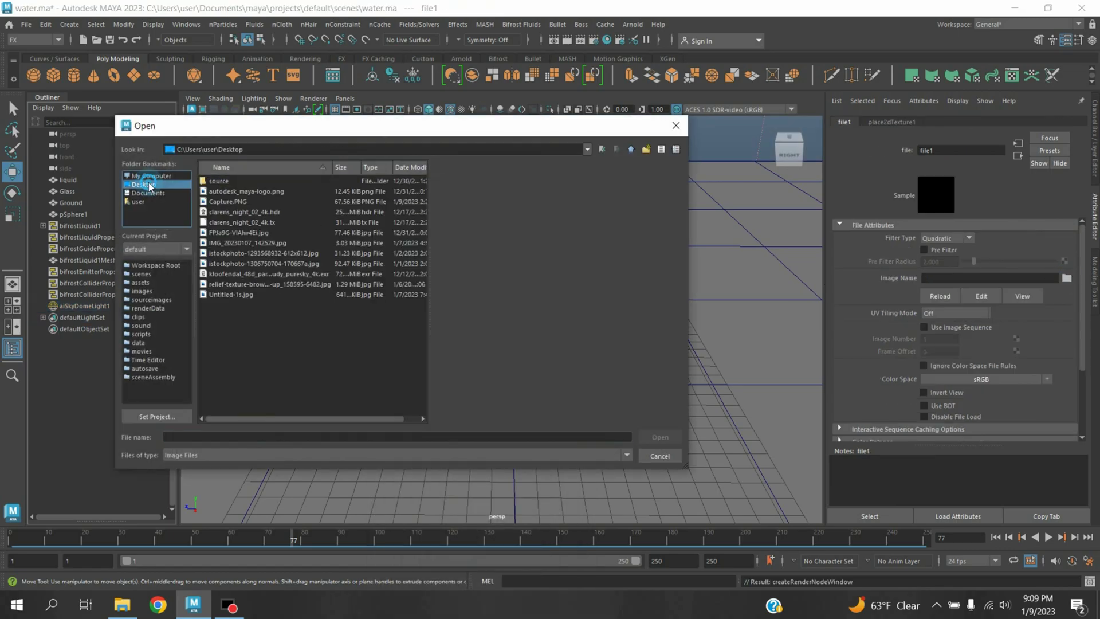
{"action": "left_click", "coordinate": [241, 211]}
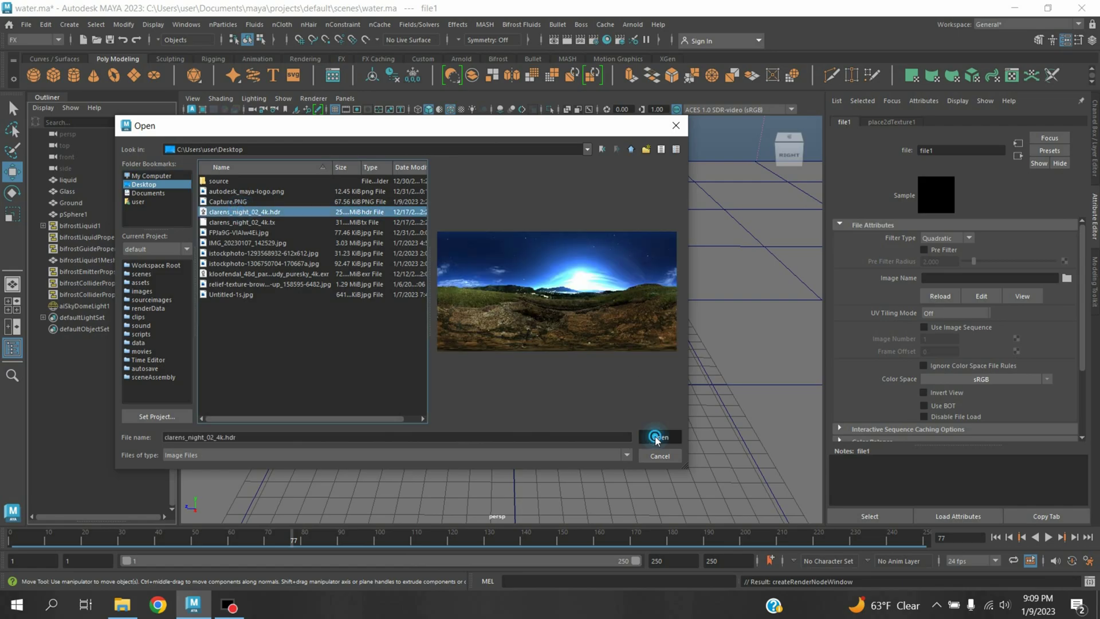
{"action": "left_click", "coordinate": [659, 438]}
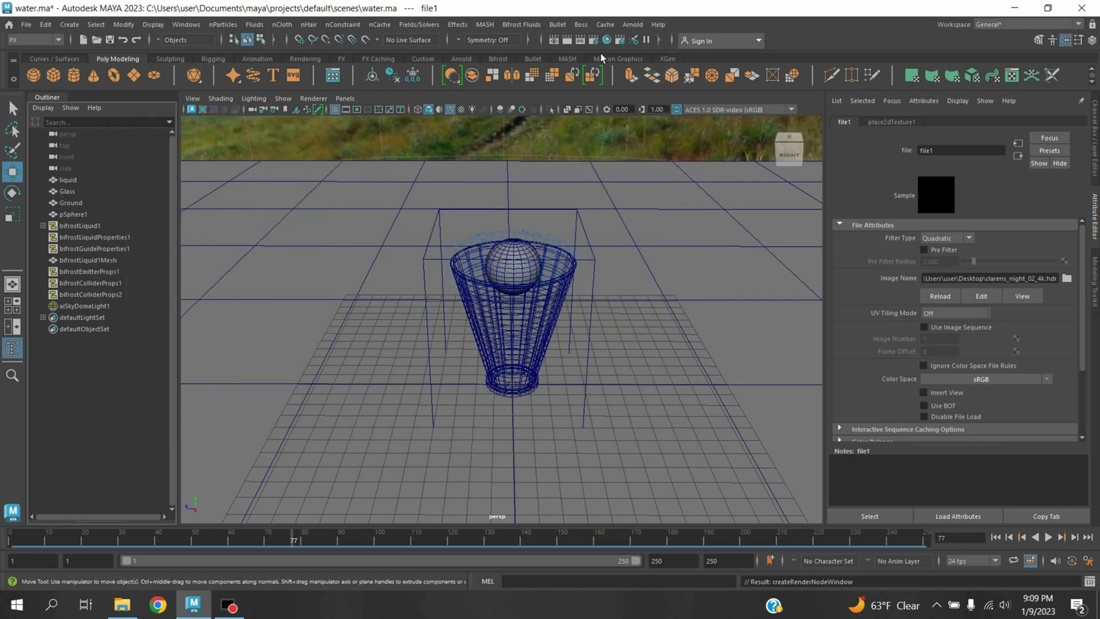
{"action": "left_click", "coordinate": [632, 24]}
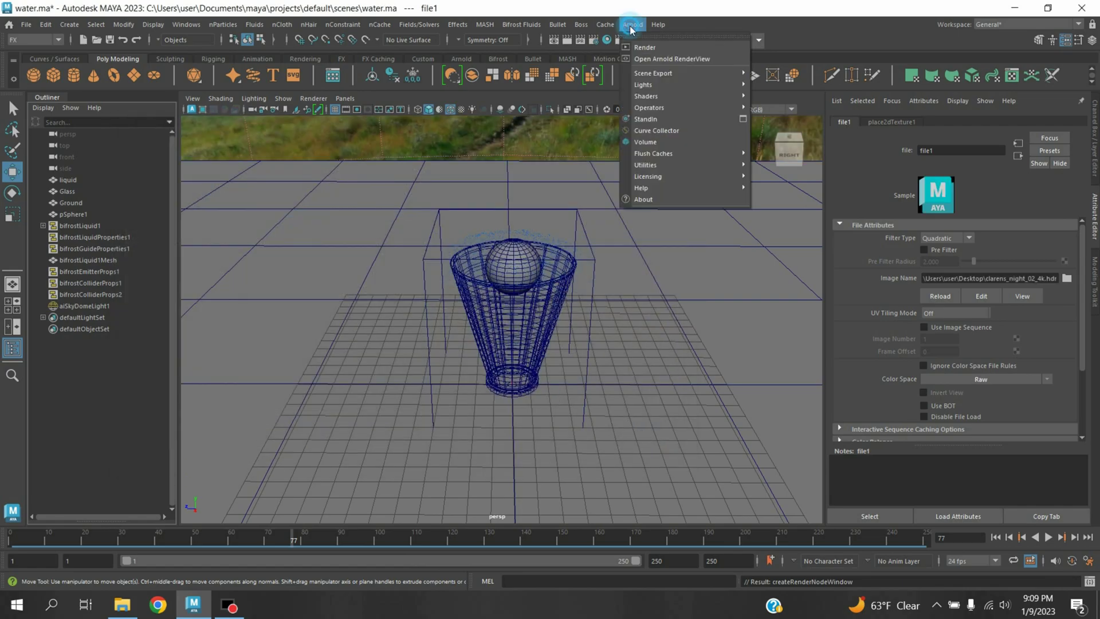
{"action": "left_click", "coordinate": [646, 59]}
{"action": "left_click", "coordinate": [609, 99]}
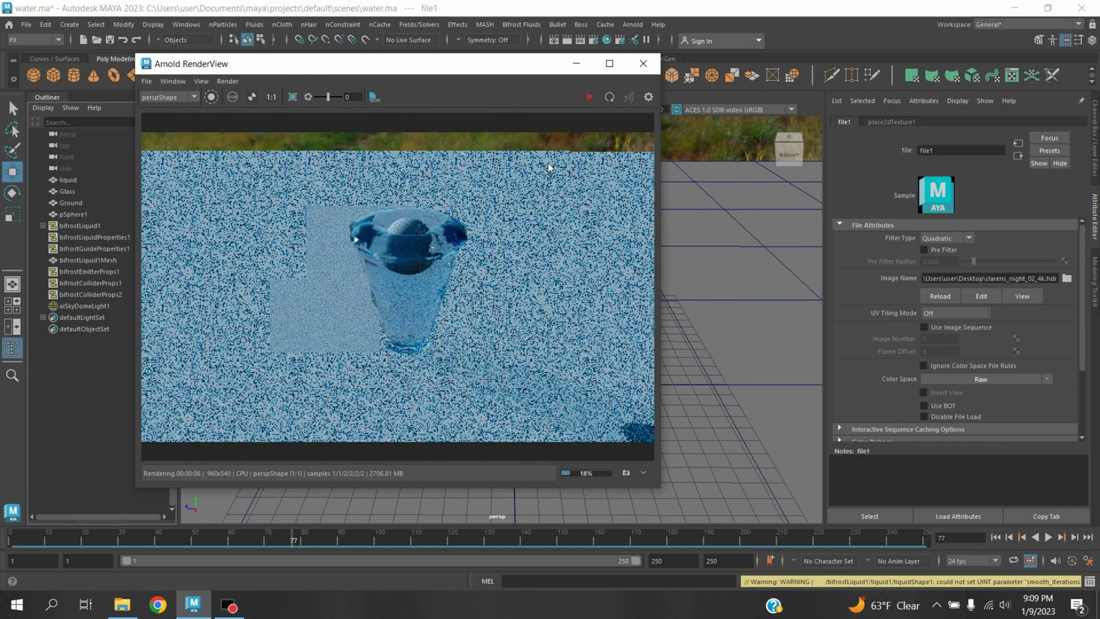
{"action": "left_click", "coordinate": [643, 63]}
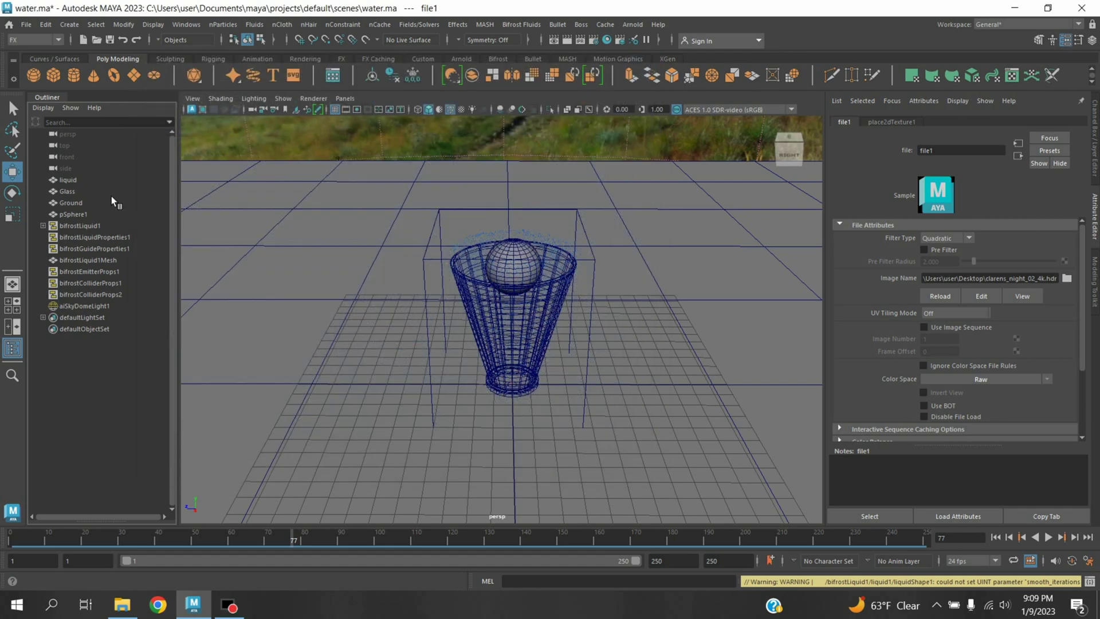
Hide pSphere1 and tilt the camera to show more sky.
{"action": "left_click", "coordinate": [87, 215]}
{"action": "key", "text": "ctrl+h"}
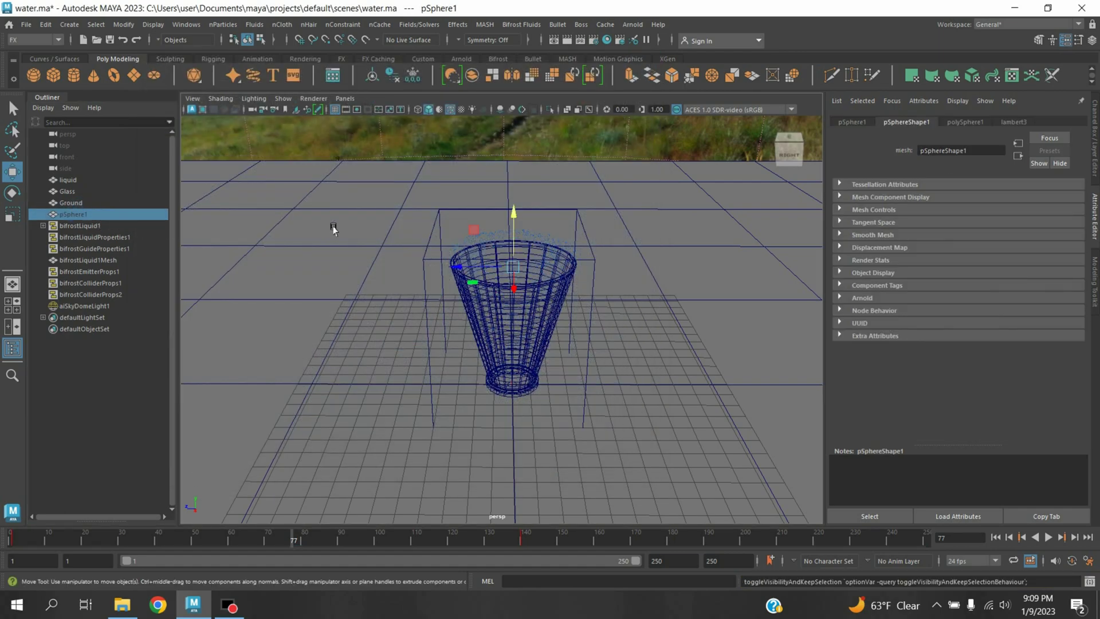
{"action": "mouse_move", "coordinate": [648, 318]}
{"action": "left_mouse_down", "text": "alt"}
{"action": "mouse_move", "coordinate": [639, 312]}
{"action": "mouse_move", "coordinate": [648, 312]}
{"action": "left_mouse_up", "text": "alt"}
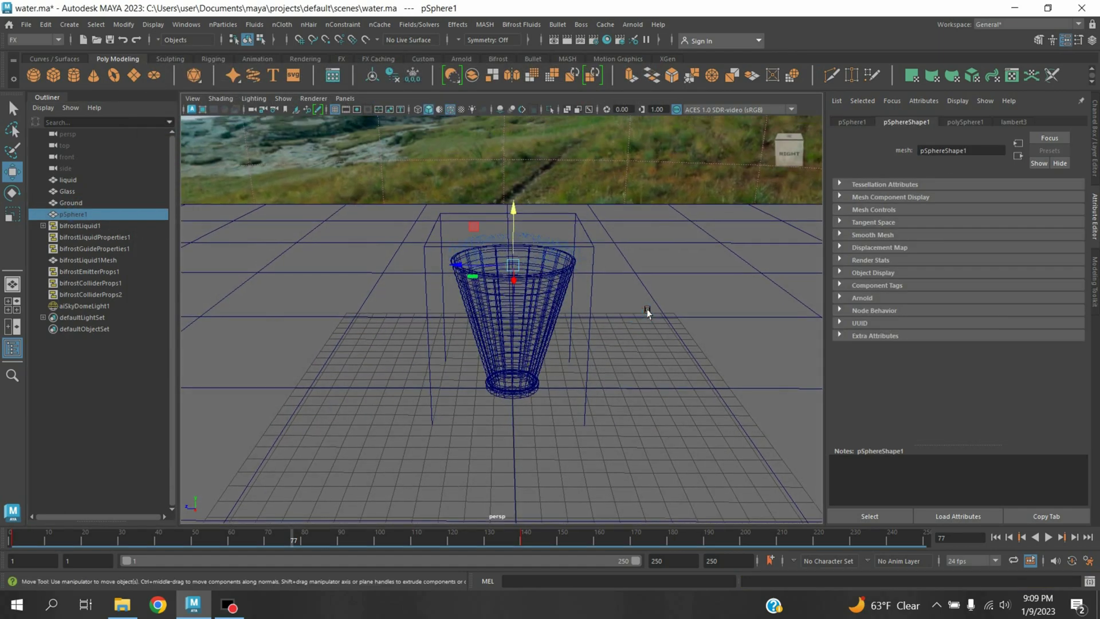
Render the scene again in Arnold RenderView.
{"action": "left_click", "coordinate": [632, 24]}
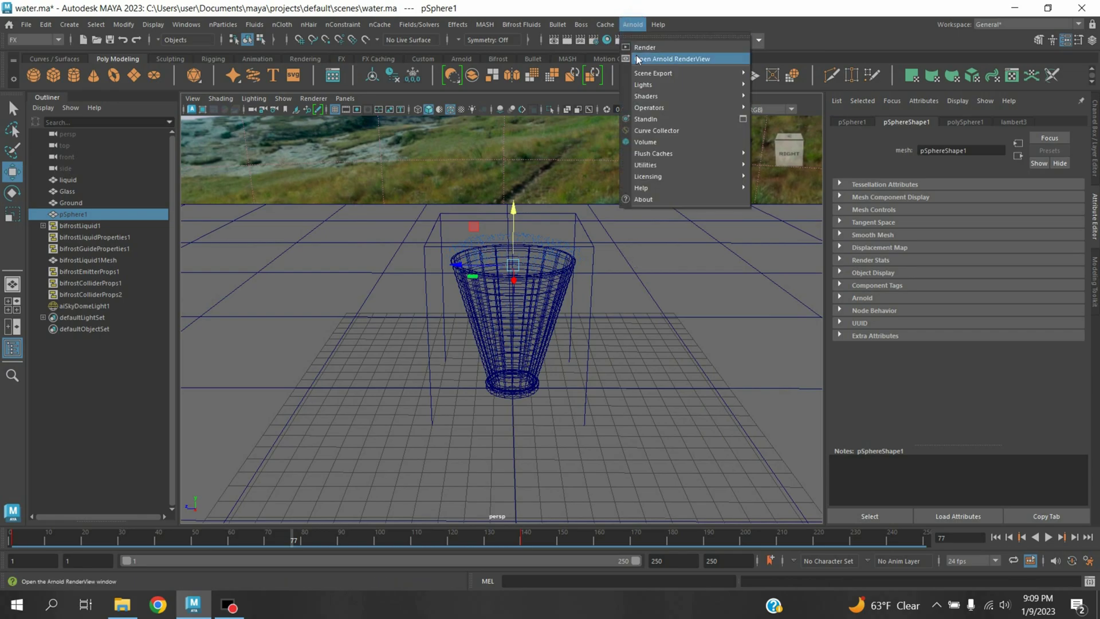
{"action": "left_click", "coordinate": [654, 59]}
{"action": "left_click", "coordinate": [609, 98]}
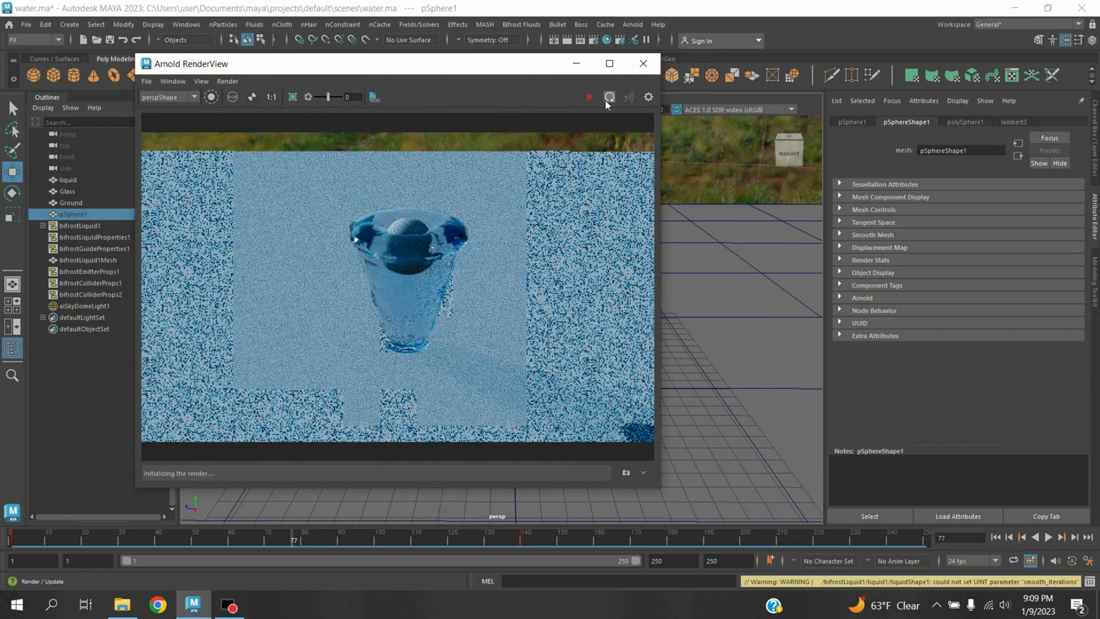